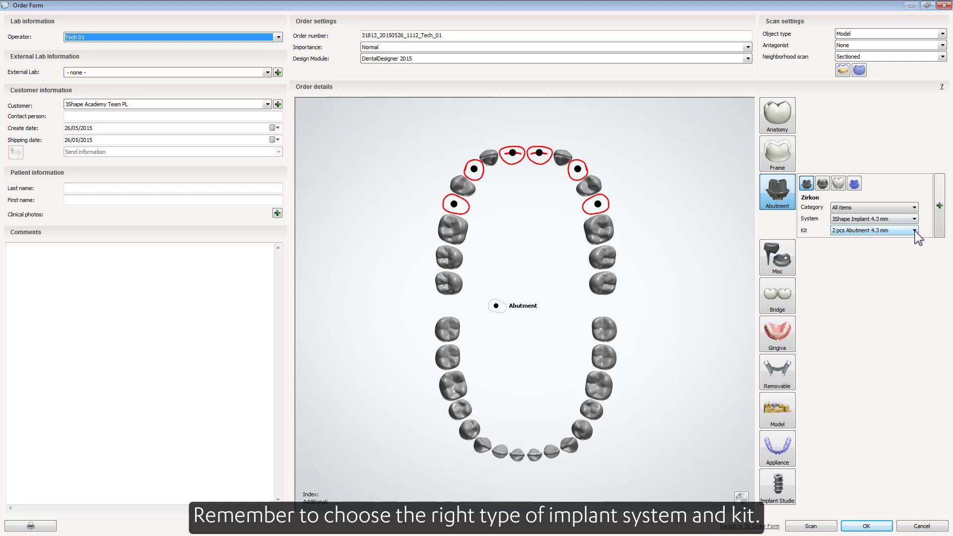
Set the abutment kit to Implant Bar/Bridge 4.3mm
{"action": "left_click", "coordinate": [915, 231]}
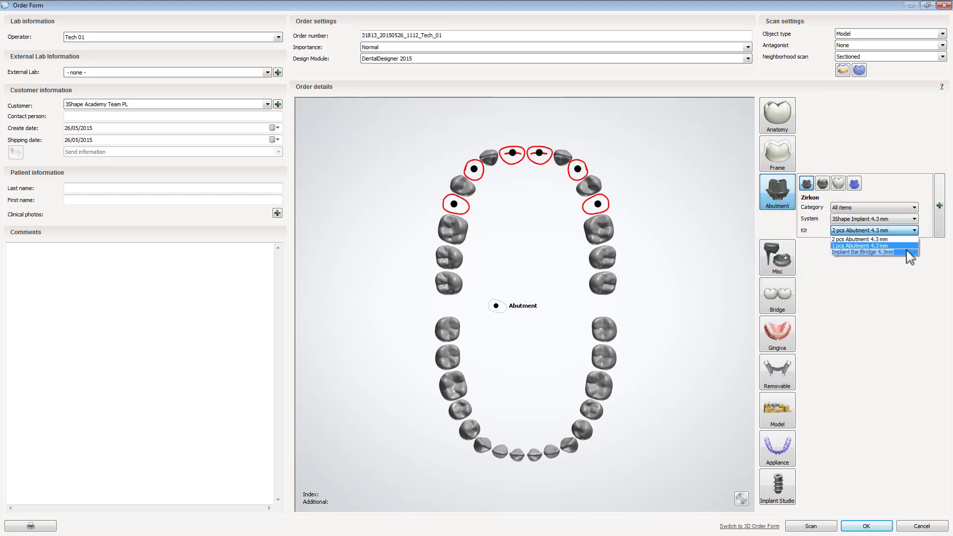
{"action": "left_click", "coordinate": [910, 252]}
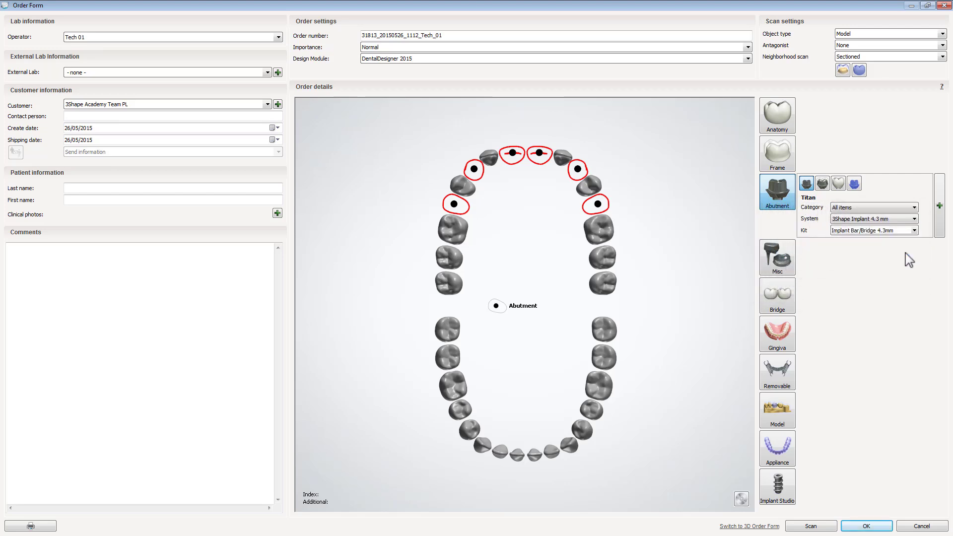
Select teeth 25 through 15 and connect them with a bar bridge of type Primary Bar 2° tapered
{"action": "left_click", "coordinate": [599, 205]}
{"action": "mouse_move", "coordinate": [590, 188]}
{"action": "left_mouse_down"}
{"action": "mouse_move", "coordinate": [567, 161]}
{"action": "mouse_move", "coordinate": [501, 157]}
{"action": "mouse_move", "coordinate": [460, 206]}
{"action": "left_mouse_up"}
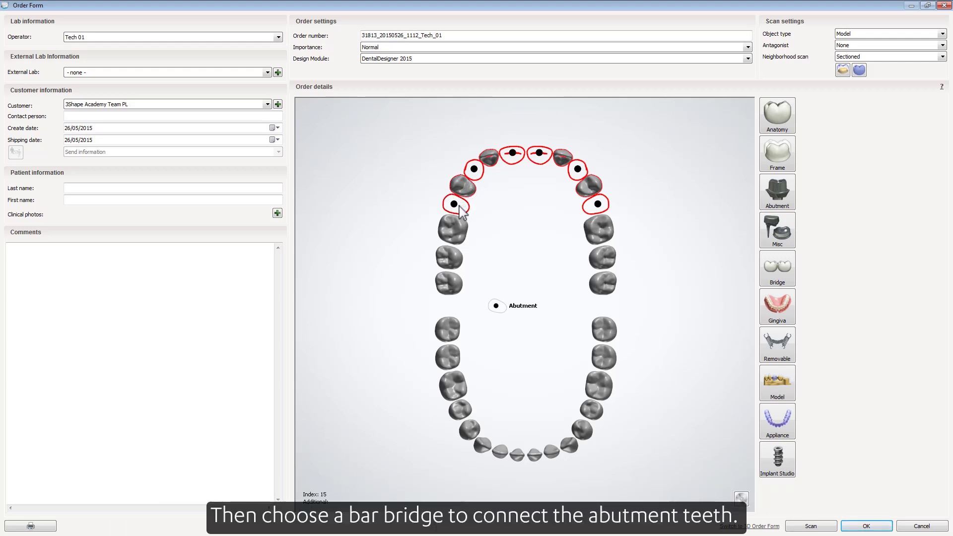
{"action": "left_click", "coordinate": [780, 278]}
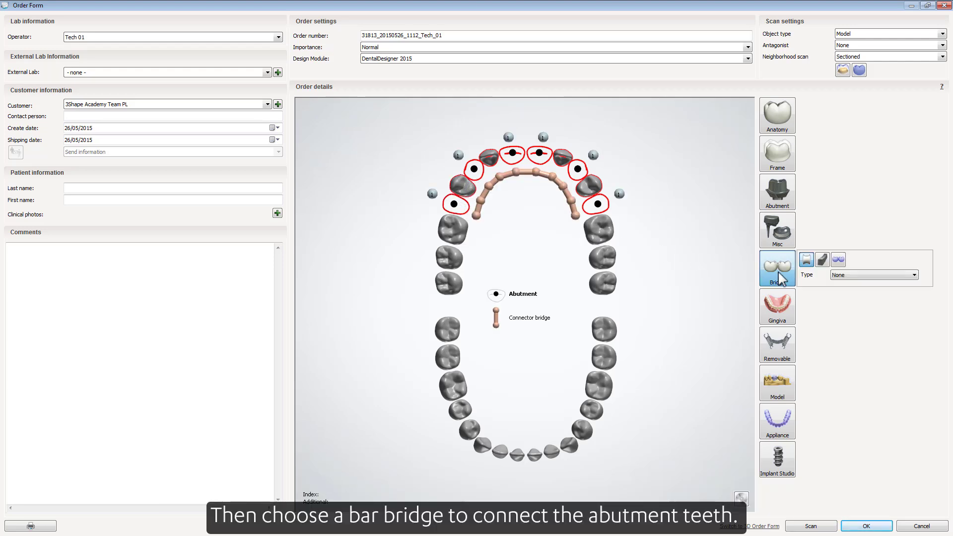
{"action": "left_click", "coordinate": [822, 259]}
{"action": "left_click", "coordinate": [914, 289]}
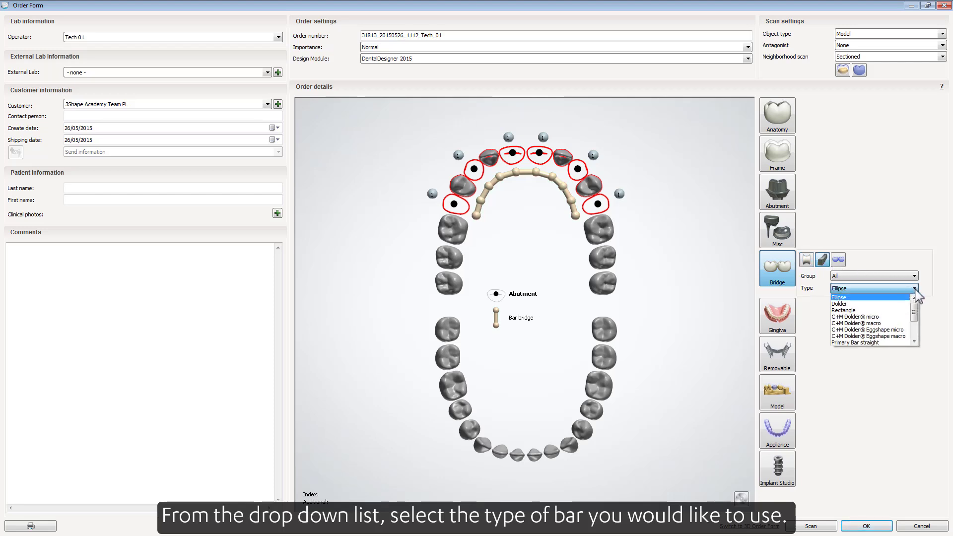
{"action": "left_click_drag", "start_coordinate": [917, 315], "coordinate": [918, 336]}
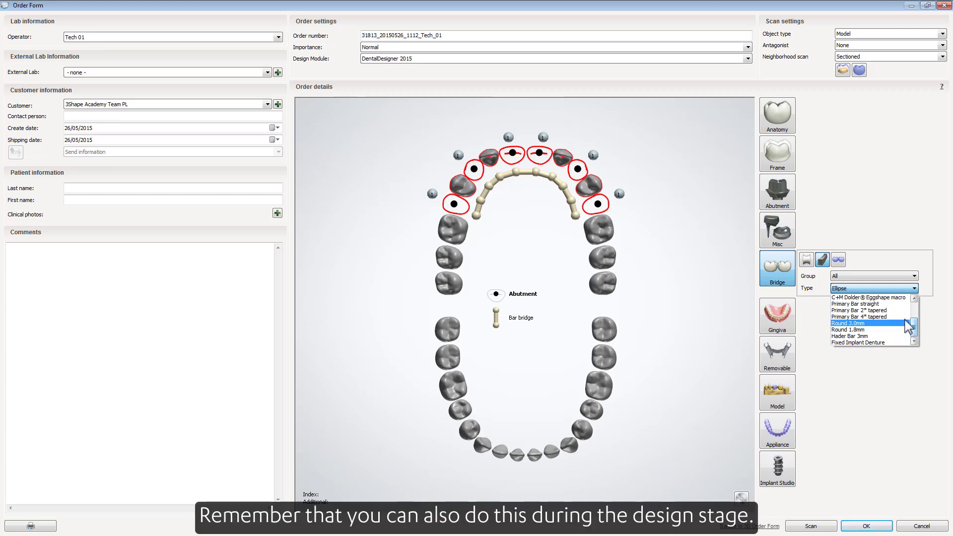
{"action": "left_click", "coordinate": [895, 311]}
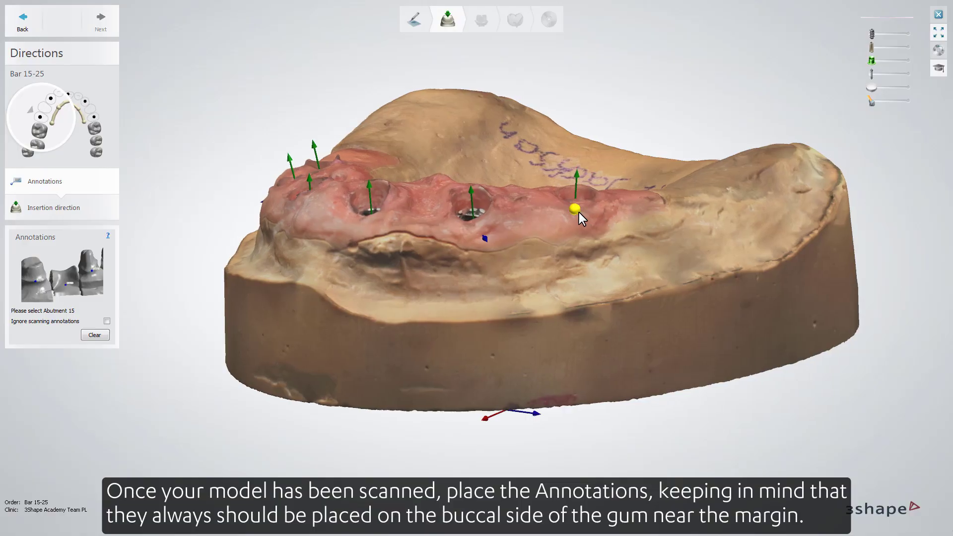
Annotate the abutments through Abutment 25 on the buccal side of the gum near the margin and proceed to the insertion direction
{"action": "mouse_move", "coordinate": [579, 212]}
{"action": "right_mouse_down"}
{"action": "mouse_move", "coordinate": [562, 207]}
{"action": "mouse_move", "coordinate": [547, 225]}
{"action": "mouse_move", "coordinate": [546, 185]}
{"action": "right_mouse_up"}
{"action": "left_click", "coordinate": [555, 211]}
{"action": "left_click", "coordinate": [546, 186]}
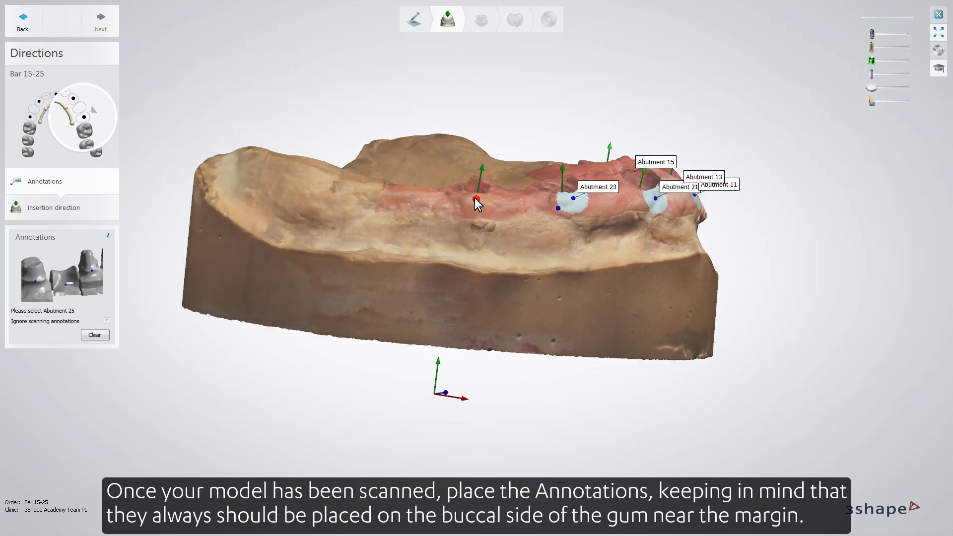
{"action": "left_click", "coordinate": [475, 198]}
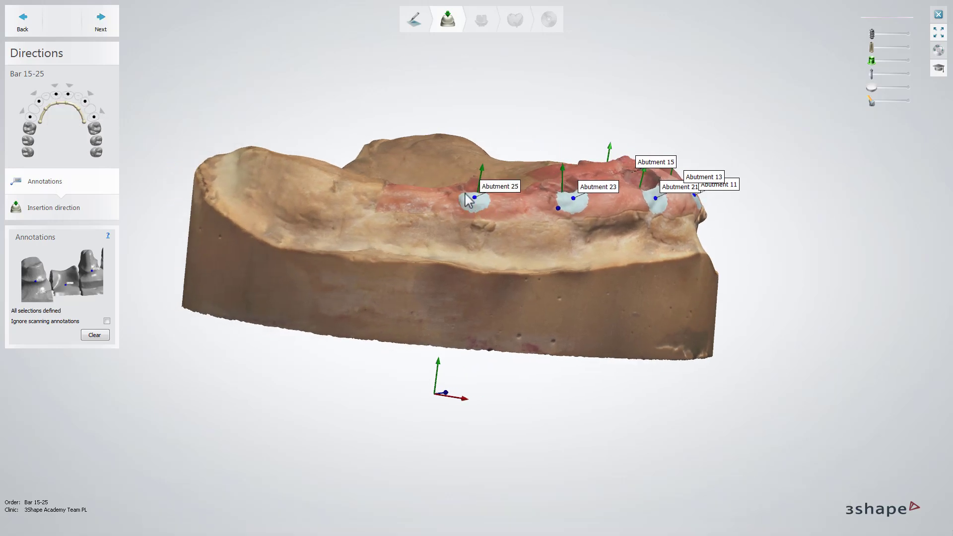
{"action": "left_click", "coordinate": [101, 25]}
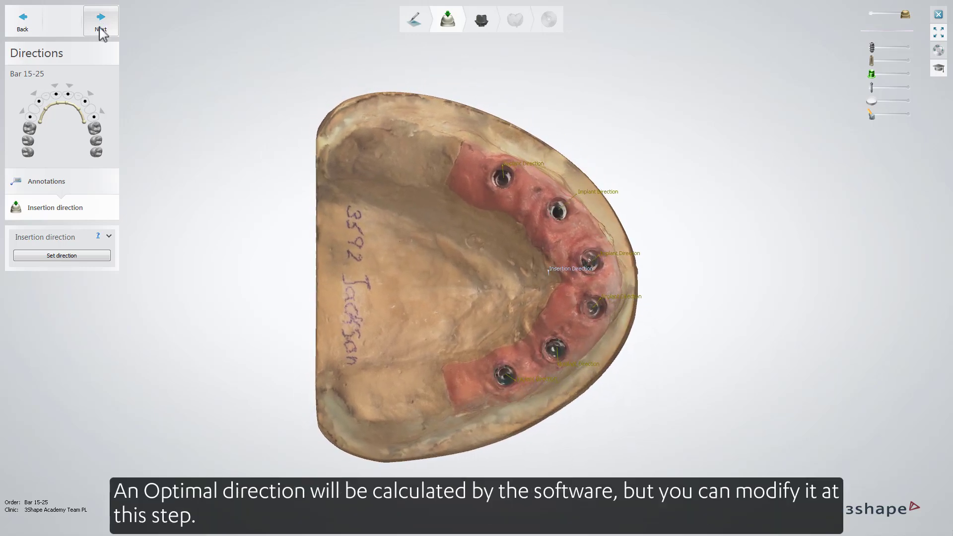
Set the bar's insertion direction from a view within the allowed implant angulation and proceed to the bar design
{"action": "left_click", "coordinate": [63, 256]}
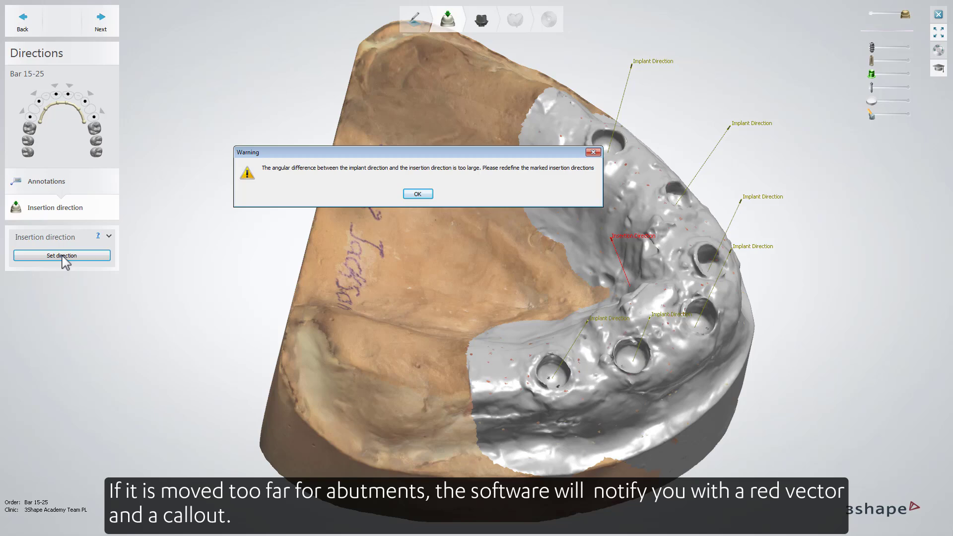
{"action": "left_click", "coordinate": [418, 194]}
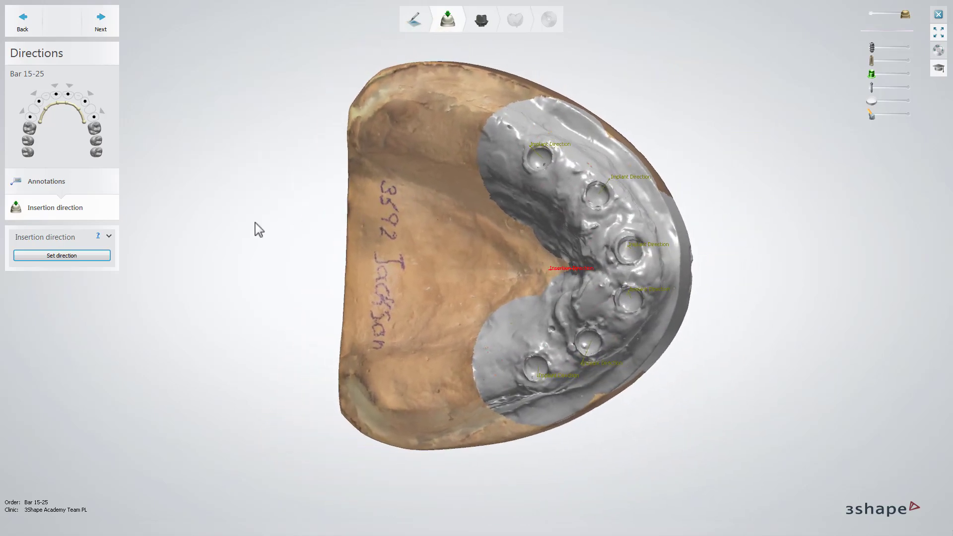
{"action": "left_click", "coordinate": [63, 256]}
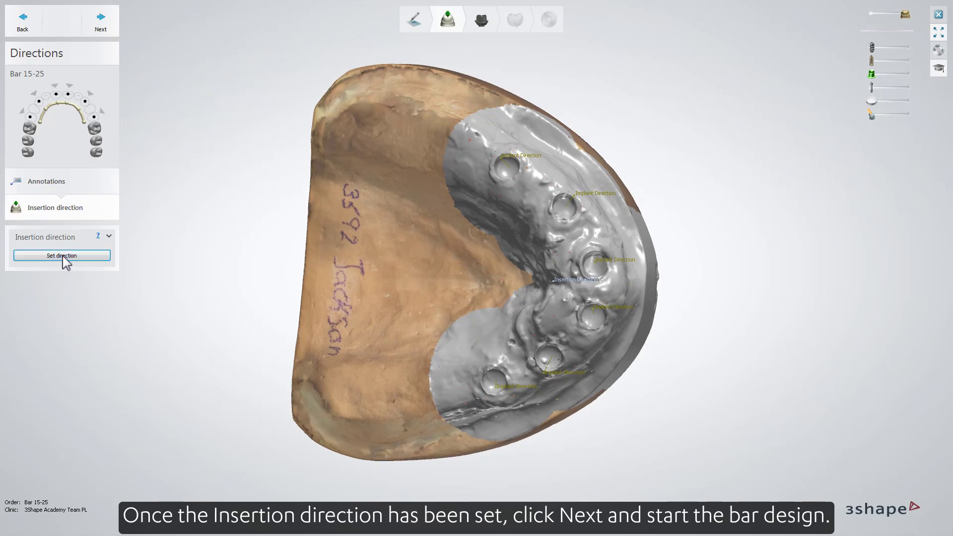
{"action": "left_click", "coordinate": [101, 25]}
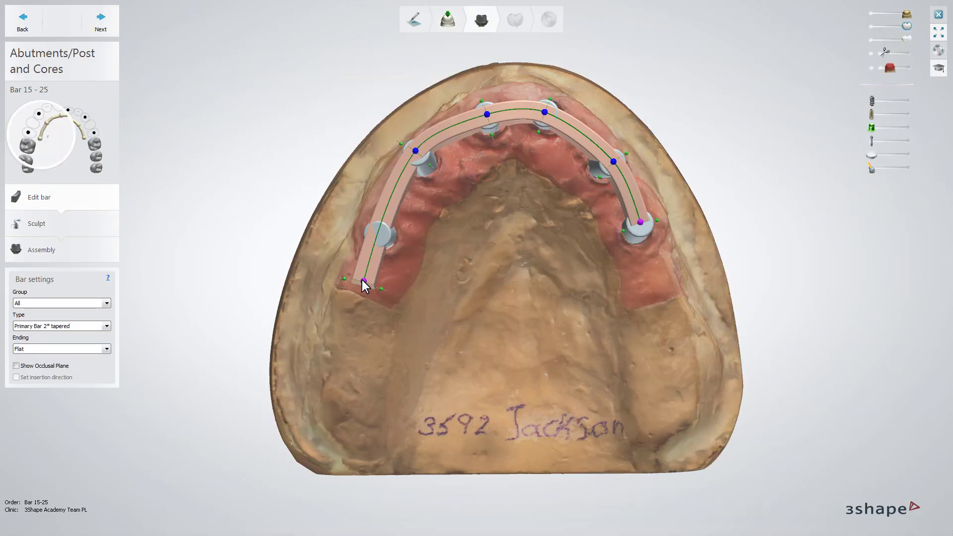
Adjust the bar's free end beyond abutment 15 to a cantilever length of about 9.7 mm
{"action": "left_click_drag", "start_coordinate": [362, 280], "coordinate": [339, 285]}
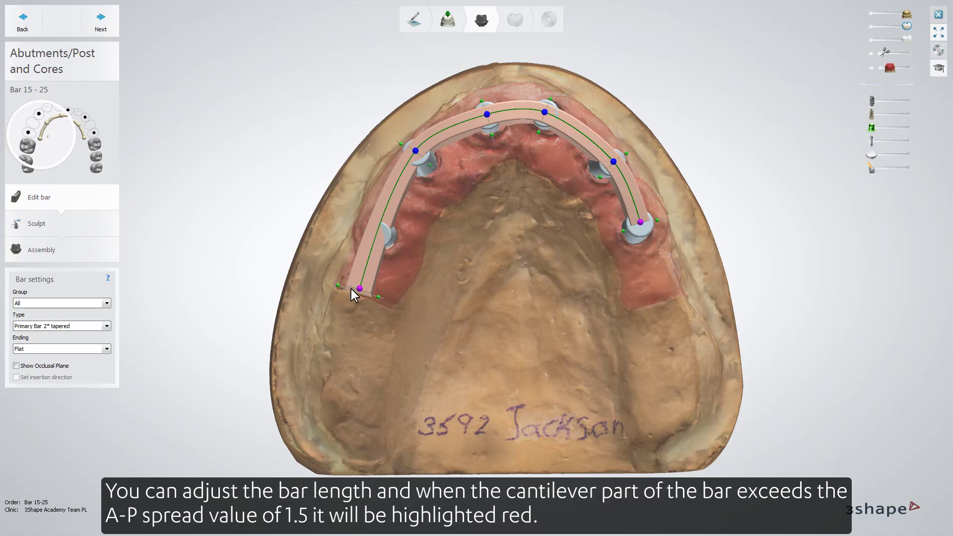
{"action": "left_click_drag", "start_coordinate": [360, 288], "coordinate": [359, 287]}
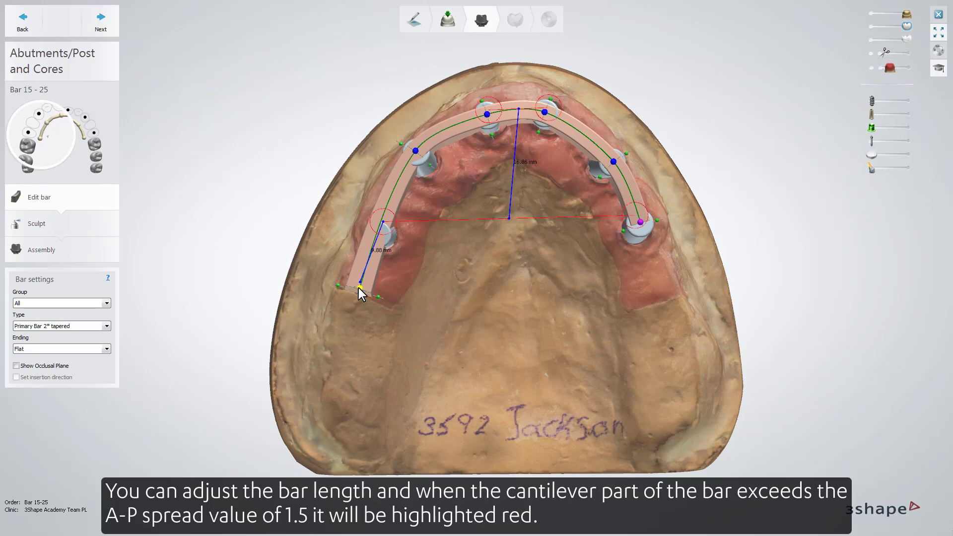
{"action": "mouse_move", "coordinate": [361, 287]}
{"action": "left_mouse_down"}
{"action": "mouse_move", "coordinate": [384, 297]}
{"action": "mouse_move", "coordinate": [333, 280]}
{"action": "mouse_move", "coordinate": [356, 285]}
{"action": "left_mouse_up"}
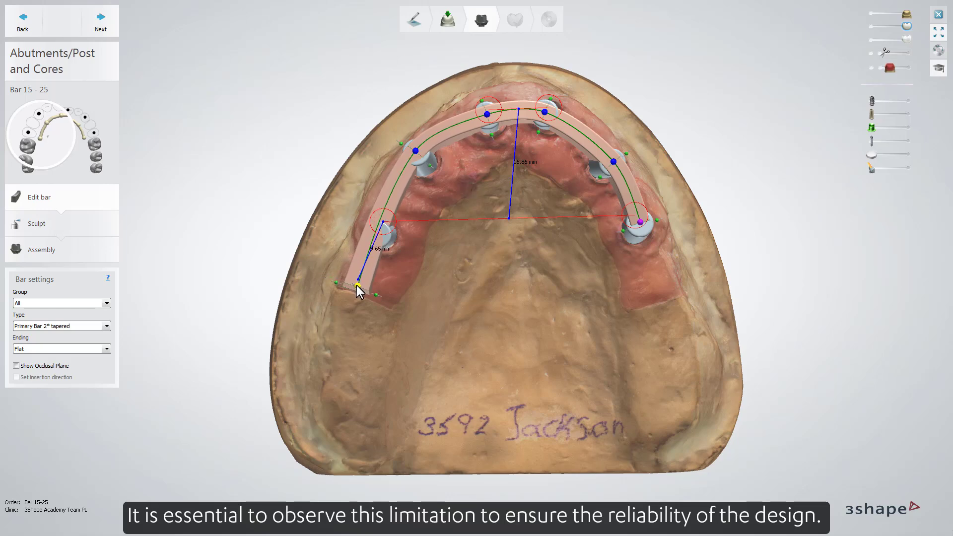
Lower the bar's height at its tooth 15 end and adjust its width near abutment 13
{"action": "right_click_drag", "start_coordinate": [346, 285], "coordinate": [366, 285]}
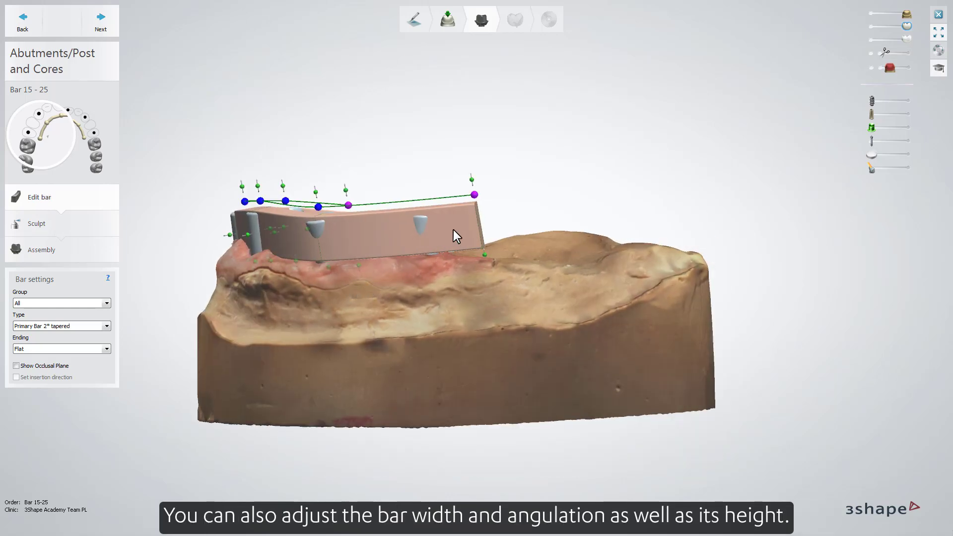
{"action": "mouse_move", "coordinate": [473, 182]}
{"action": "left_mouse_down"}
{"action": "mouse_move", "coordinate": [466, 164]}
{"action": "mouse_move", "coordinate": [476, 201]}
{"action": "left_mouse_up"}
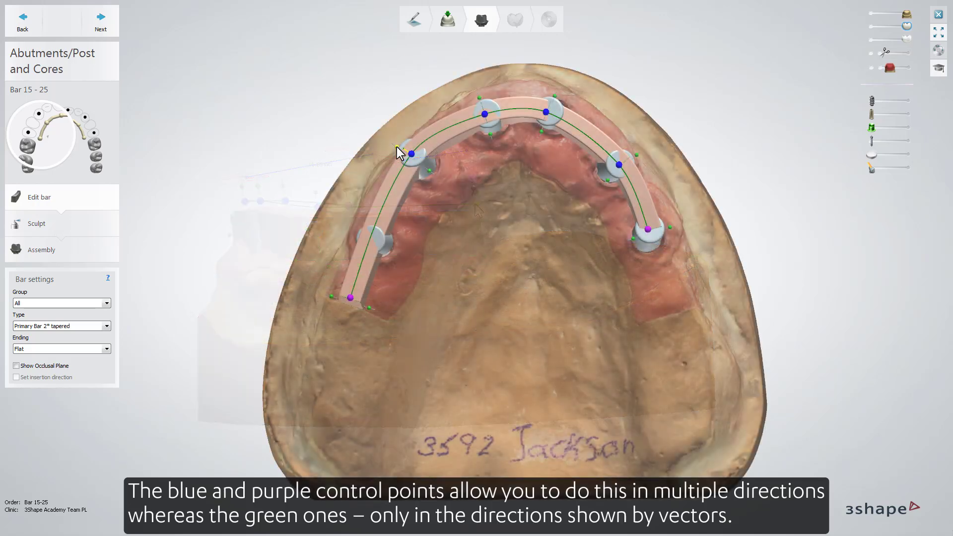
{"action": "left_click_drag", "start_coordinate": [393, 146], "coordinate": [415, 165]}
Select all of the bar's control points and adjust its height at all of them together
{"action": "left_click", "coordinate": [412, 155], "text": "shift"}
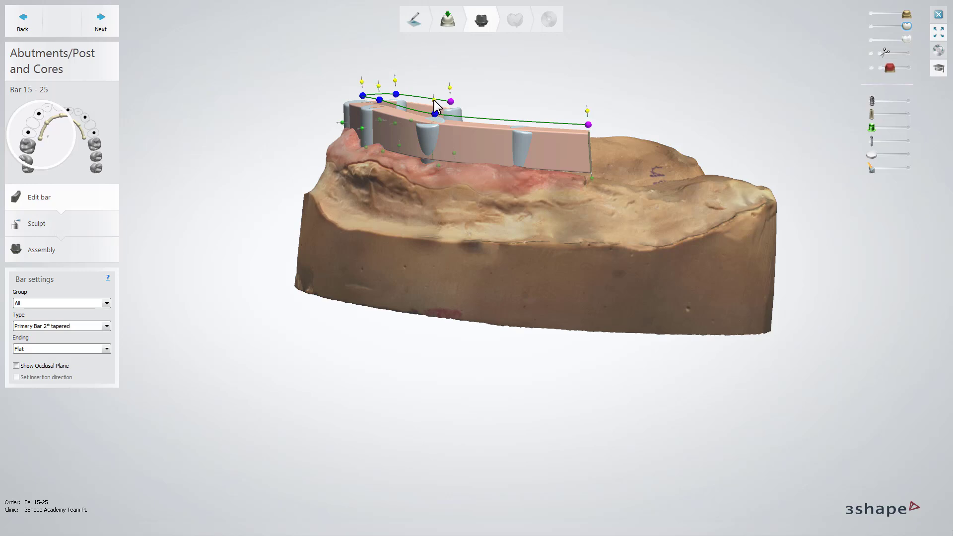
{"action": "left_click_drag", "start_coordinate": [434, 100], "coordinate": [436, 99], "text": "shift"}
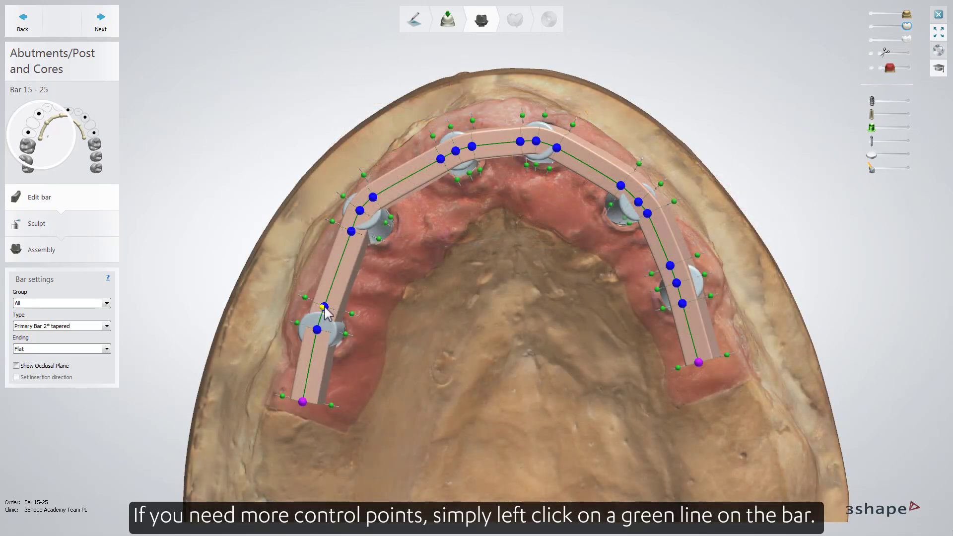
Add control points on the bar's centre line near the tooth 15 end and delete the one closest to the end
{"action": "left_click", "coordinate": [324, 307]}
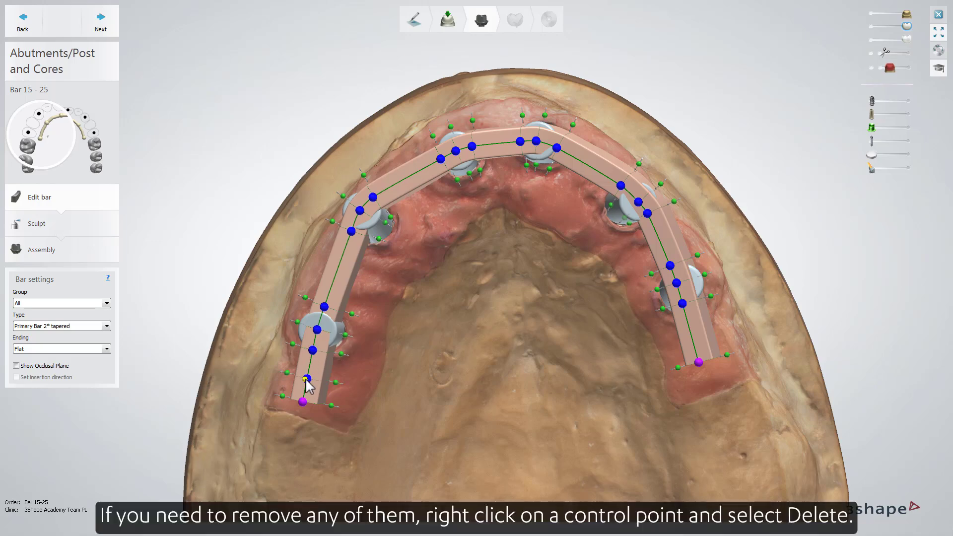
{"action": "right_click", "coordinate": [305, 380]}
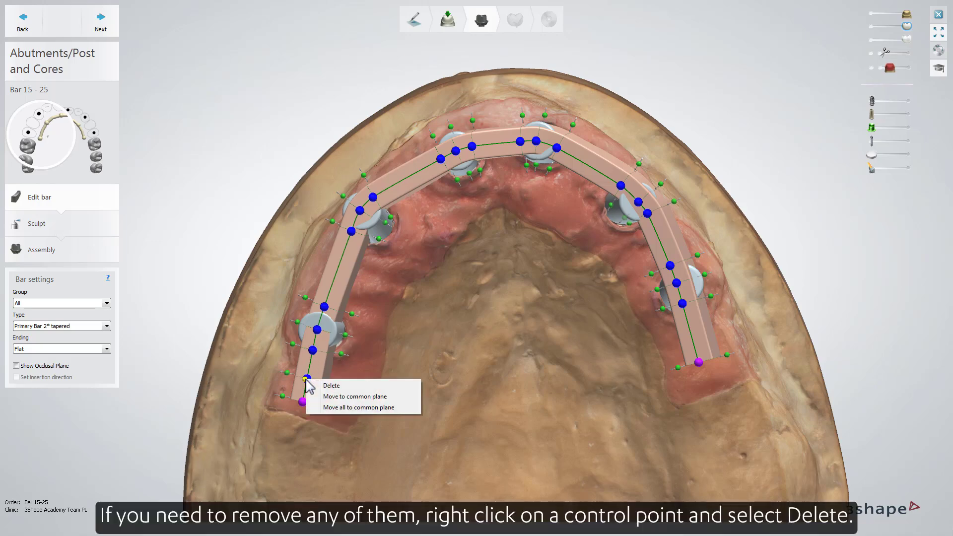
{"action": "left_click", "coordinate": [346, 386]}
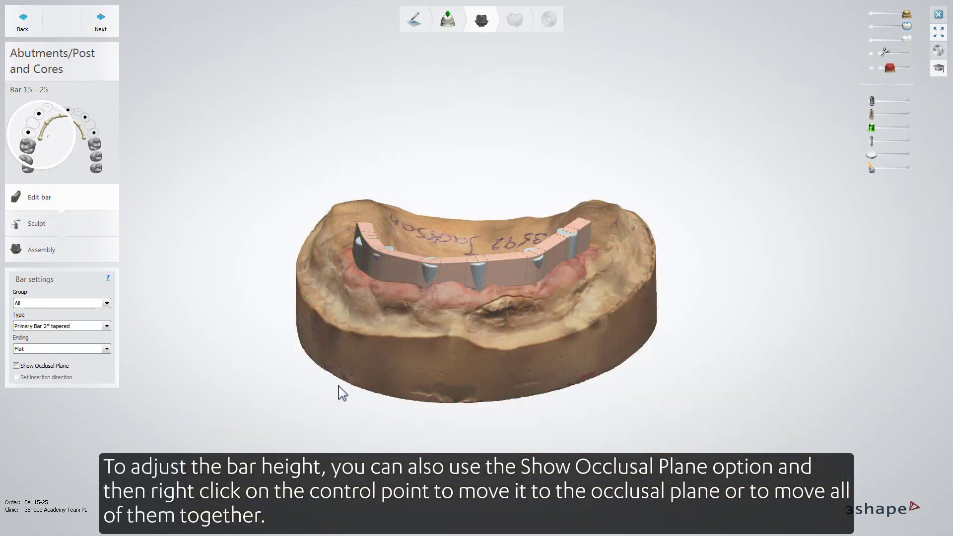
Show the occlusal plane, adjust its tilt and height, and enable the bar's Set insertion direction option
{"action": "left_click", "coordinate": [16, 366]}
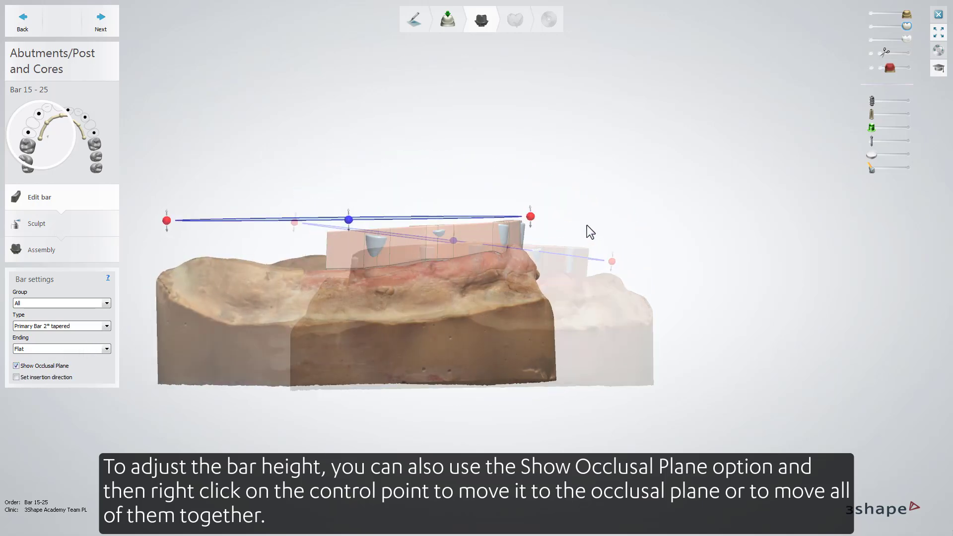
{"action": "left_click_drag", "start_coordinate": [530, 222], "coordinate": [529, 211]}
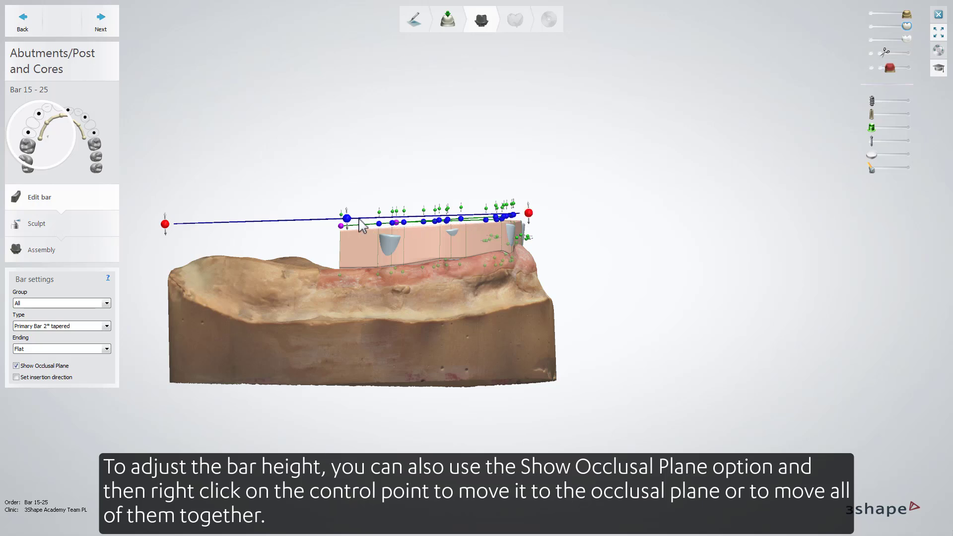
{"action": "left_click_drag", "start_coordinate": [347, 218], "coordinate": [347, 221]}
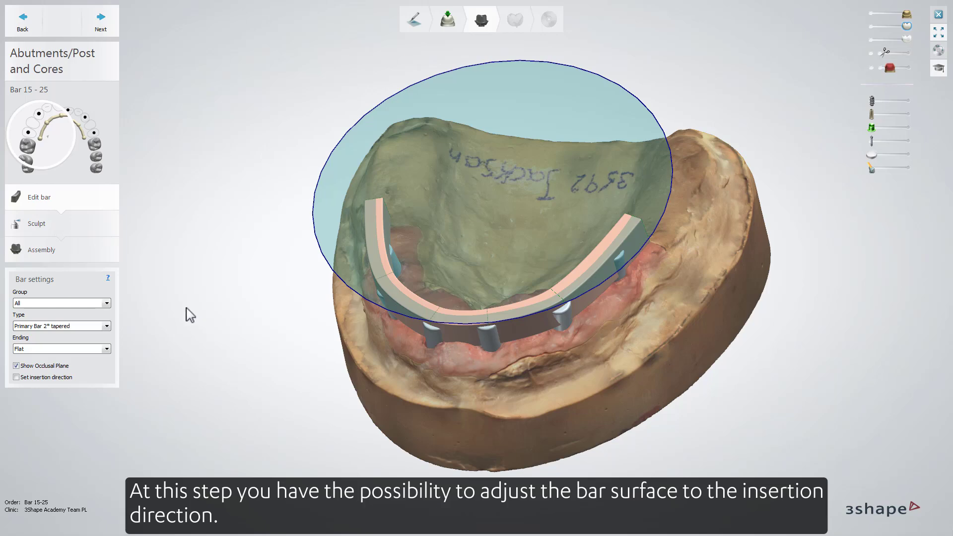
{"action": "left_click", "coordinate": [16, 377]}
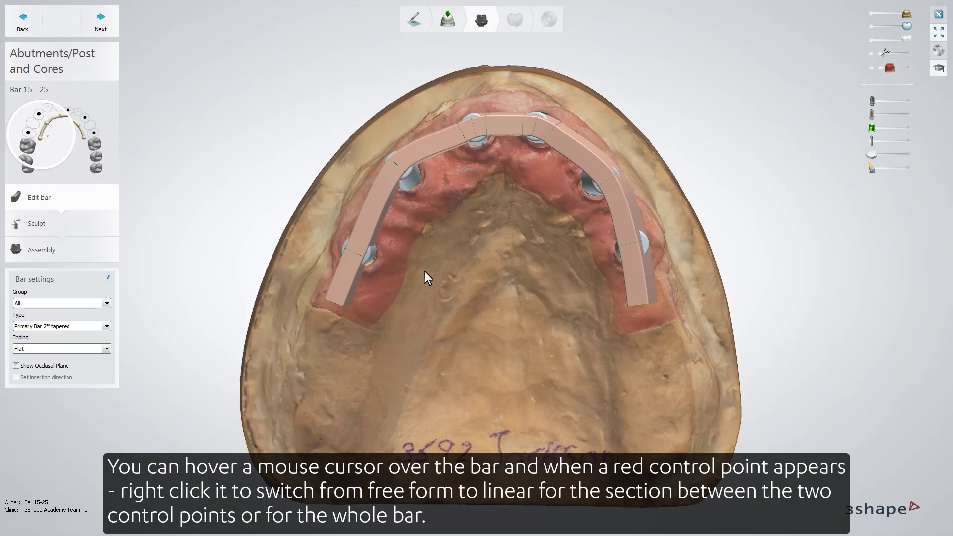
Change the bar section between abutments 15 and 13 from free form to linear
{"action": "mouse_move", "coordinate": [389, 219]}
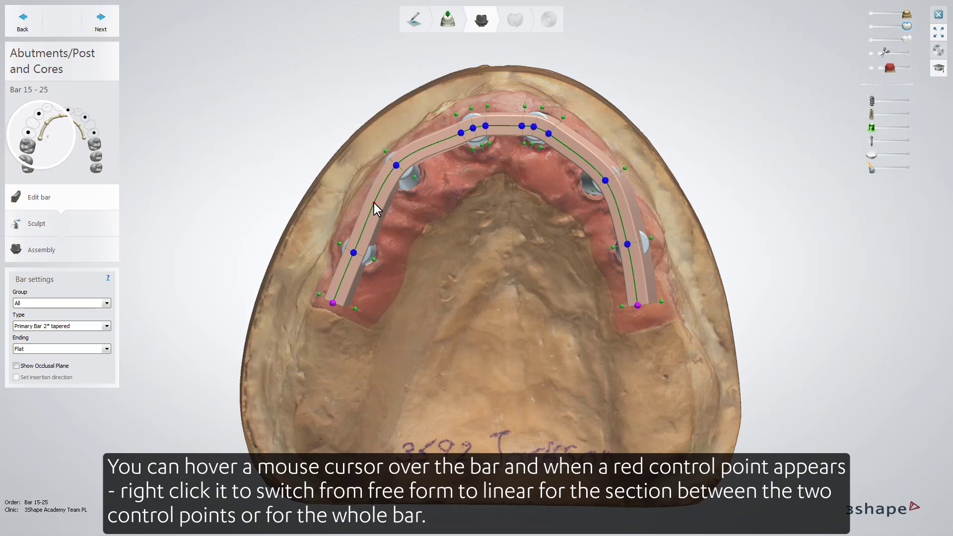
{"action": "right_click", "coordinate": [373, 204]}
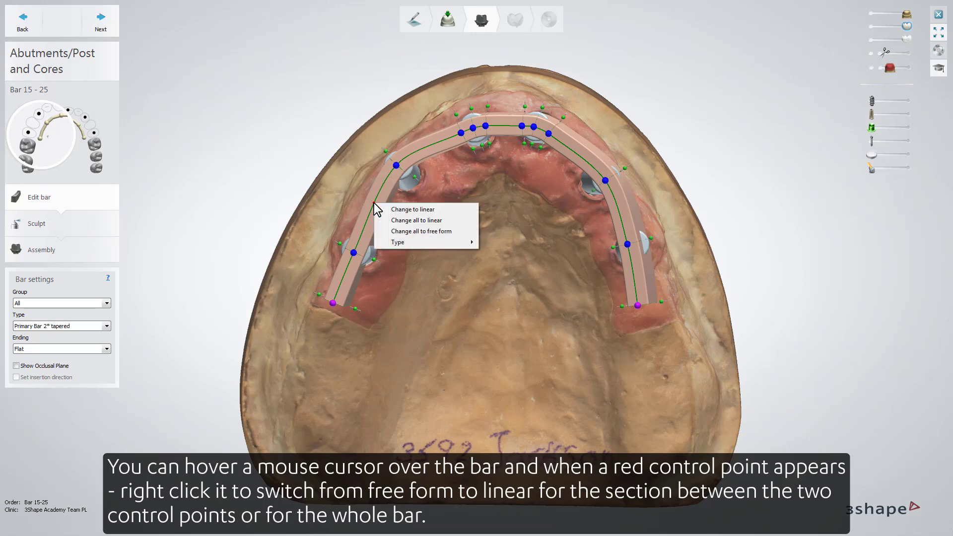
{"action": "left_click", "coordinate": [412, 210]}
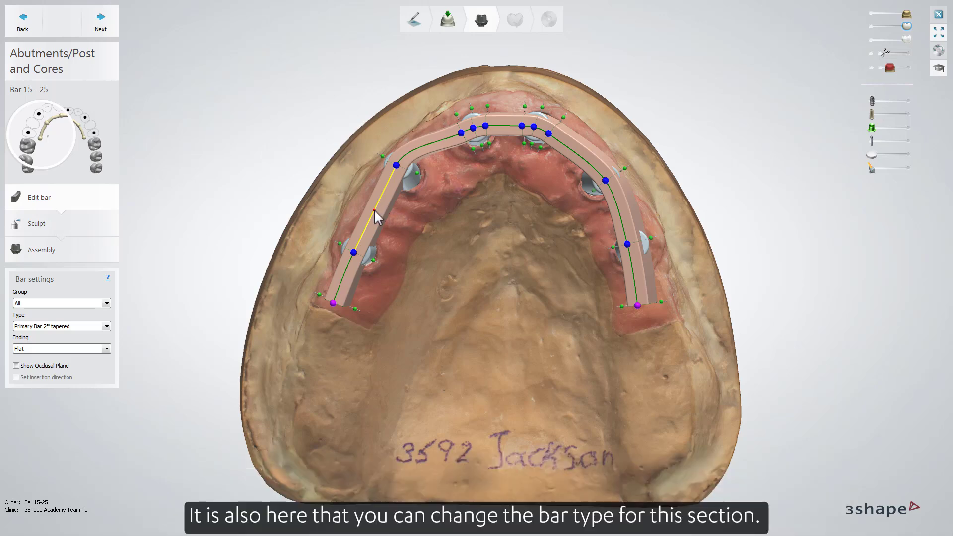
Set the bar type of the section between abutments 15 and 13 to Dolder
{"action": "right_click", "coordinate": [374, 209]}
{"action": "mouse_move", "coordinate": [430, 252]}
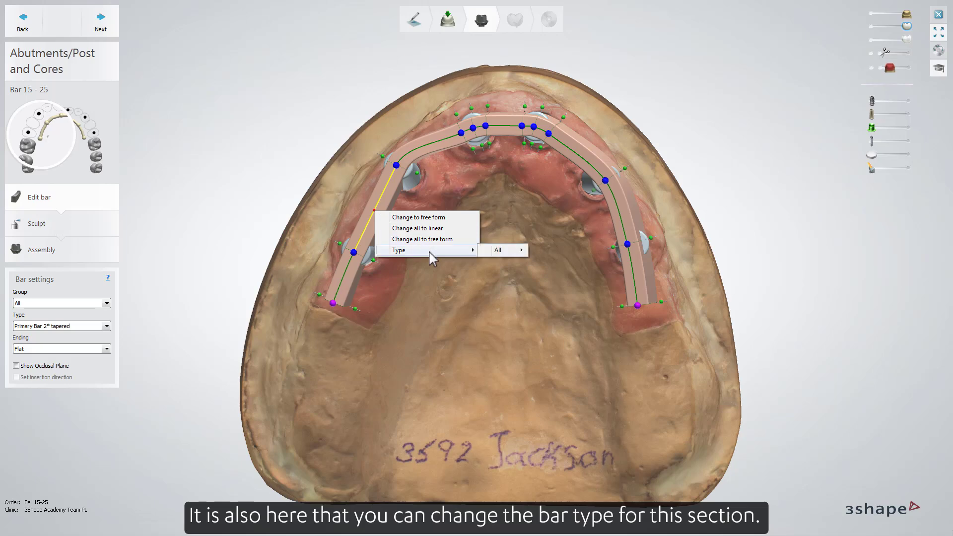
{"action": "mouse_move", "coordinate": [508, 256]}
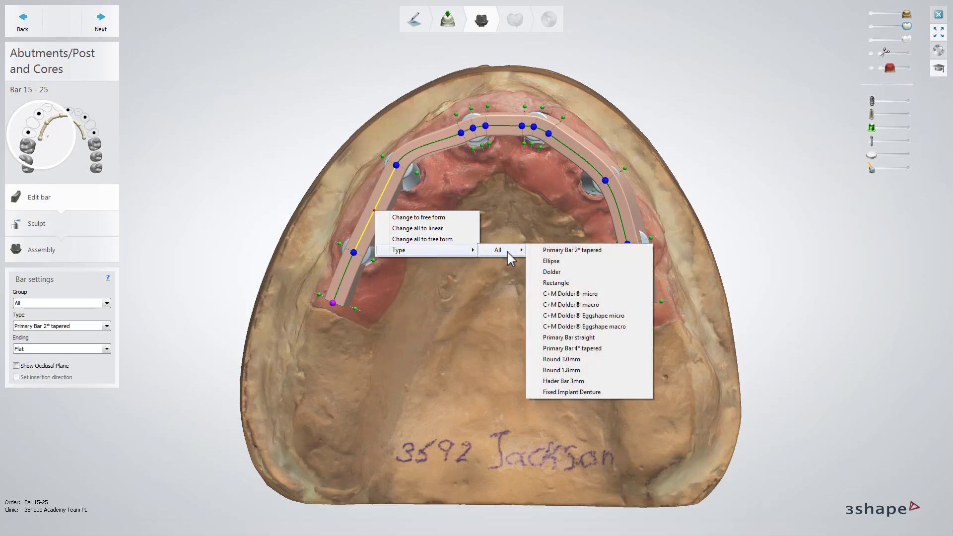
{"action": "left_click", "coordinate": [573, 272]}
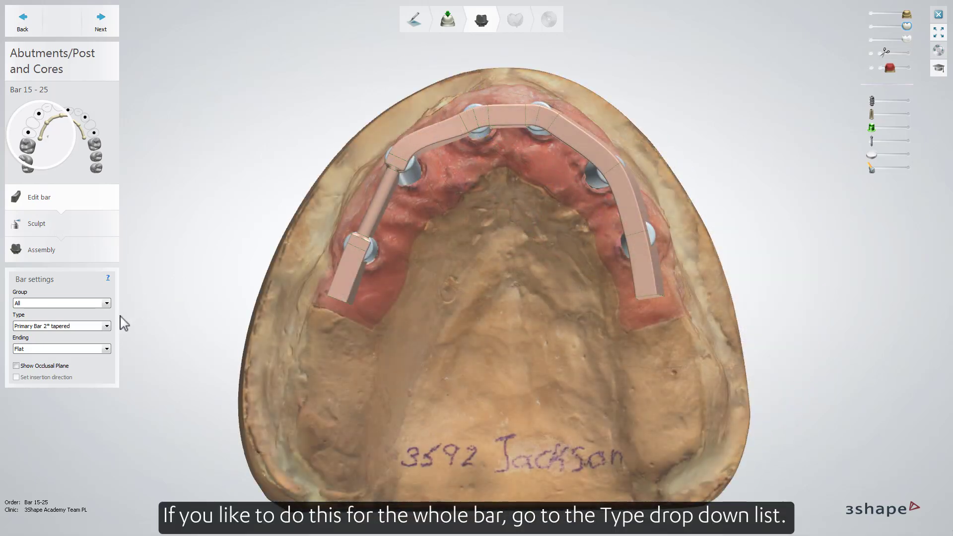
Apply the Dolder type to the whole bar, and switch the bar's ending to Wrap Around
{"action": "left_click", "coordinate": [107, 326]}
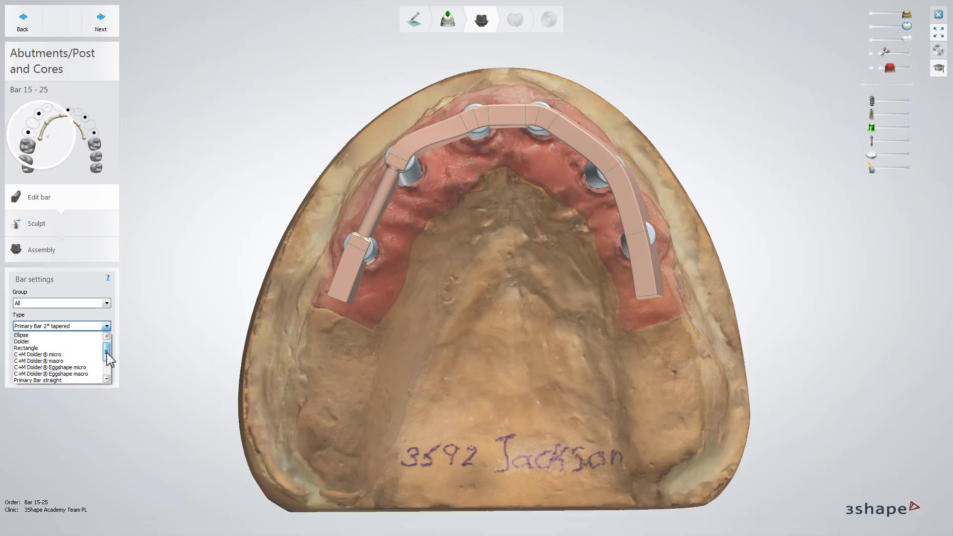
{"action": "left_click", "coordinate": [74, 347]}
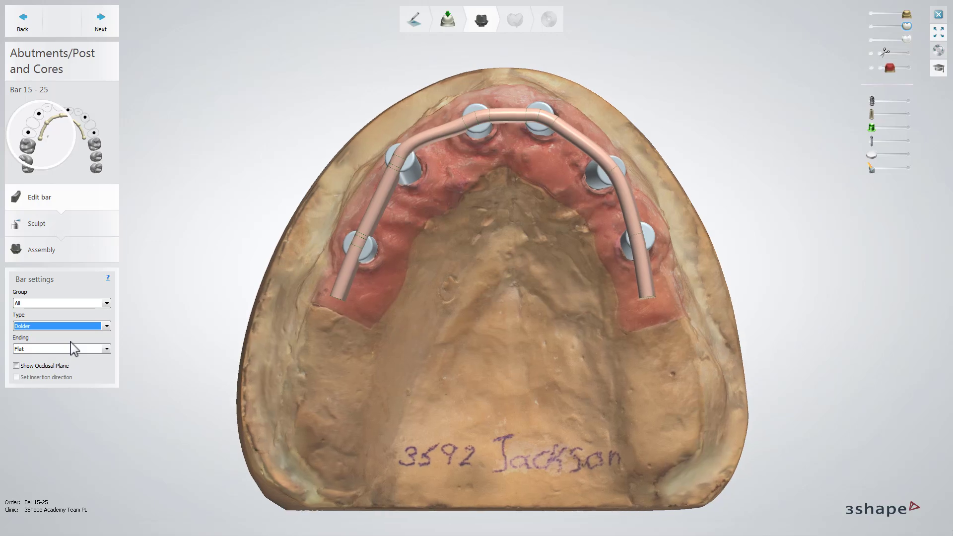
{"action": "left_click", "coordinate": [107, 349]}
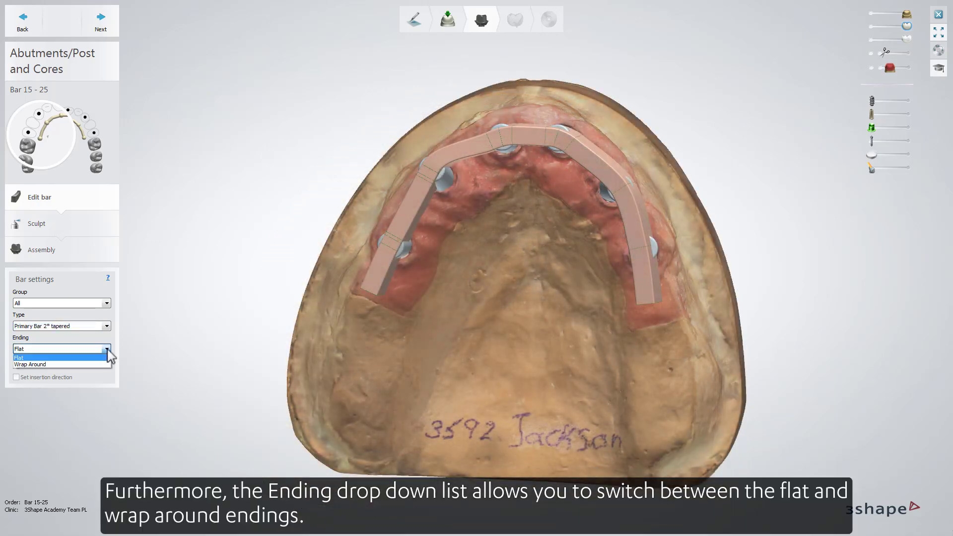
{"action": "left_click", "coordinate": [89, 364]}
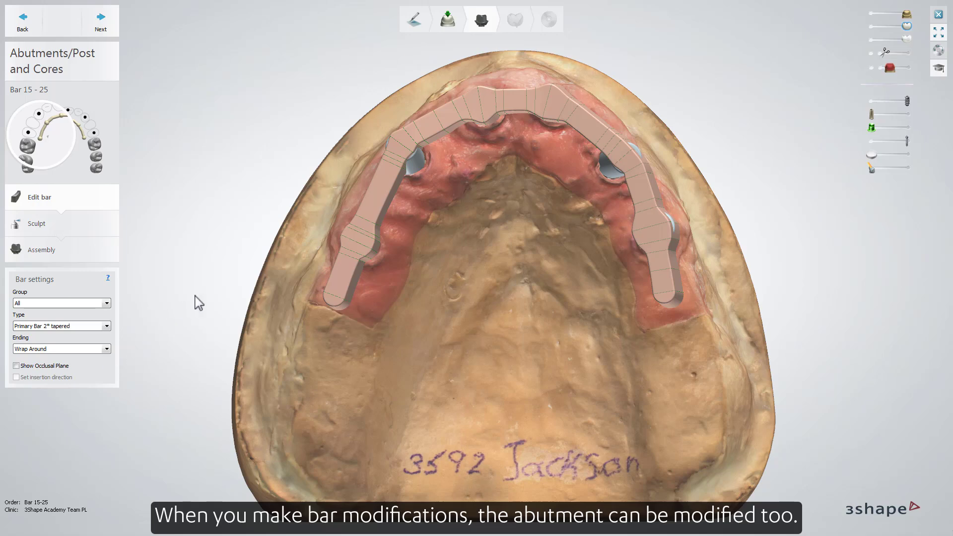
Start modifying abutment 13, adjust its top on the model, and make it use the insertion direction
{"action": "mouse_move", "coordinate": [388, 174]}
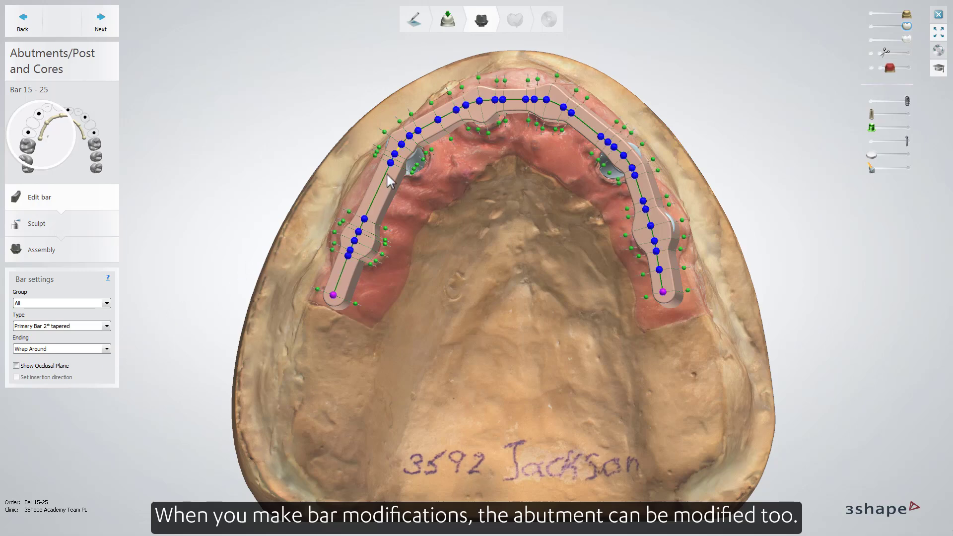
{"action": "left_click", "coordinate": [415, 164]}
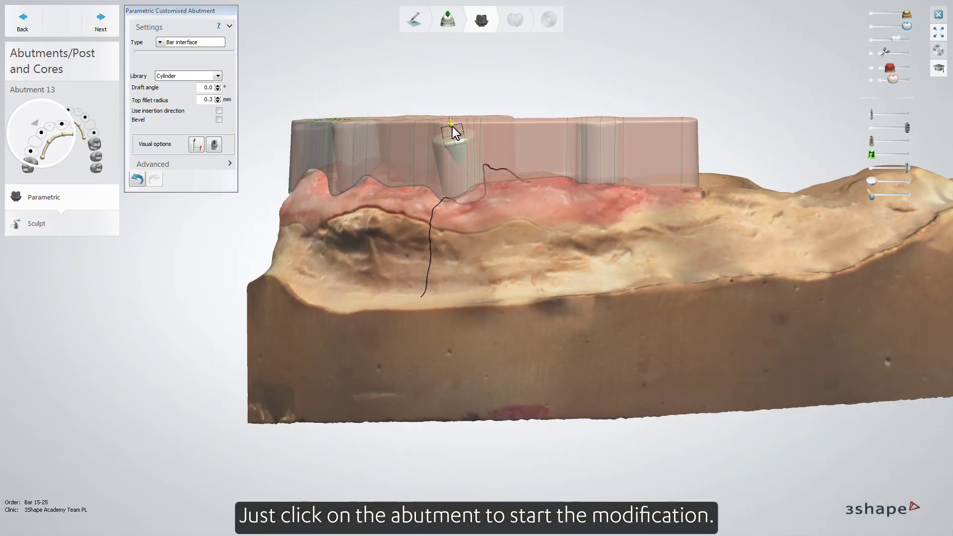
{"action": "left_click_drag", "start_coordinate": [453, 126], "coordinate": [449, 119]}
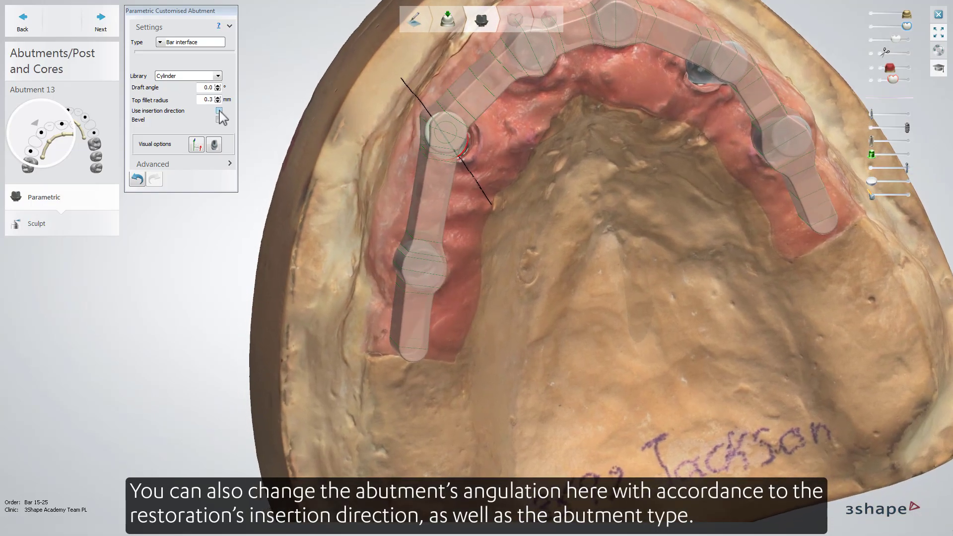
{"action": "left_click", "coordinate": [219, 111]}
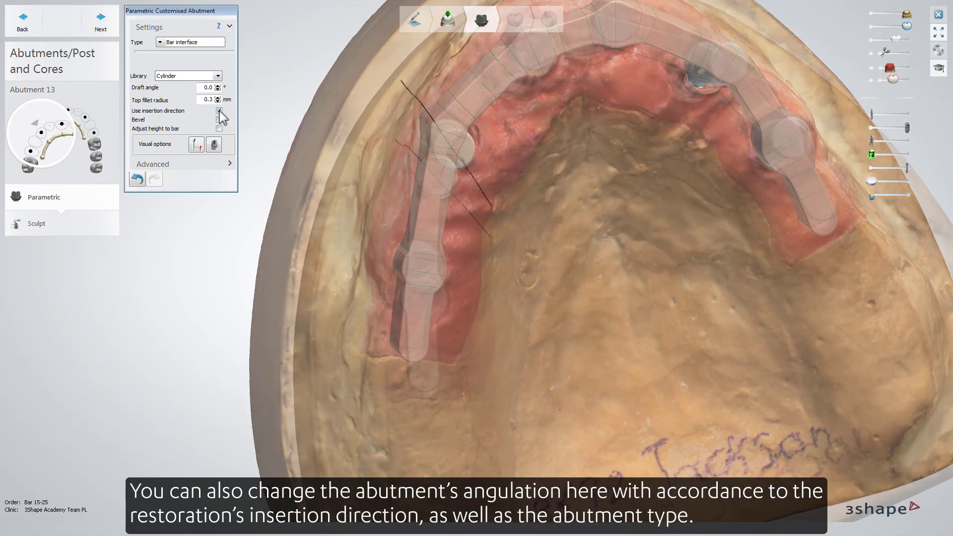
Try the Cylinder with shoulder library shape on abutment 13 and restore the Cylinder shape
{"action": "left_click", "coordinate": [218, 76]}
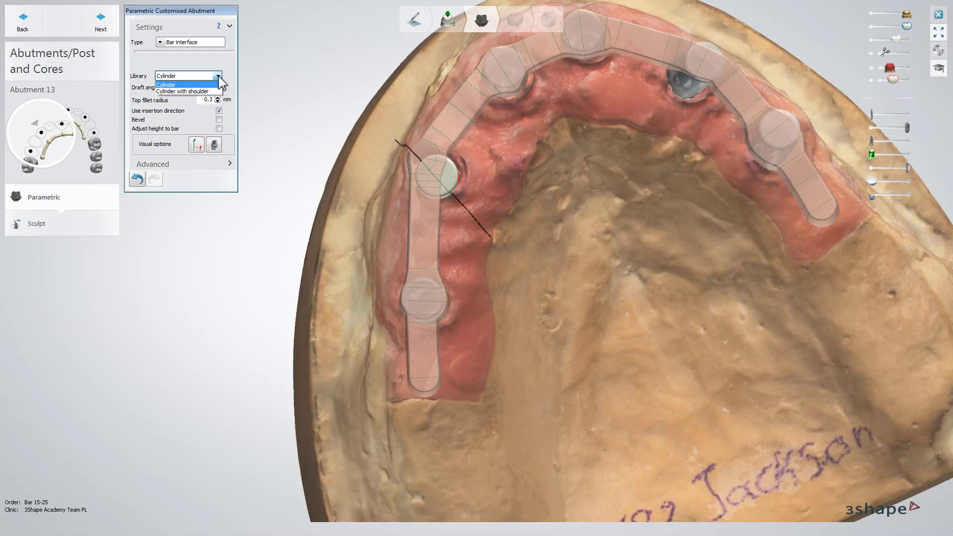
{"action": "left_click", "coordinate": [217, 91]}
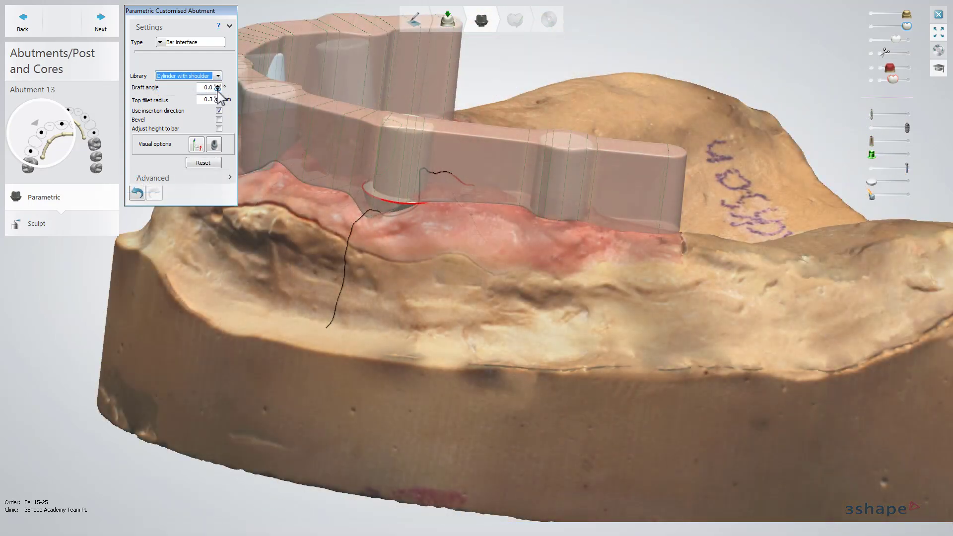
{"action": "left_click", "coordinate": [218, 77]}
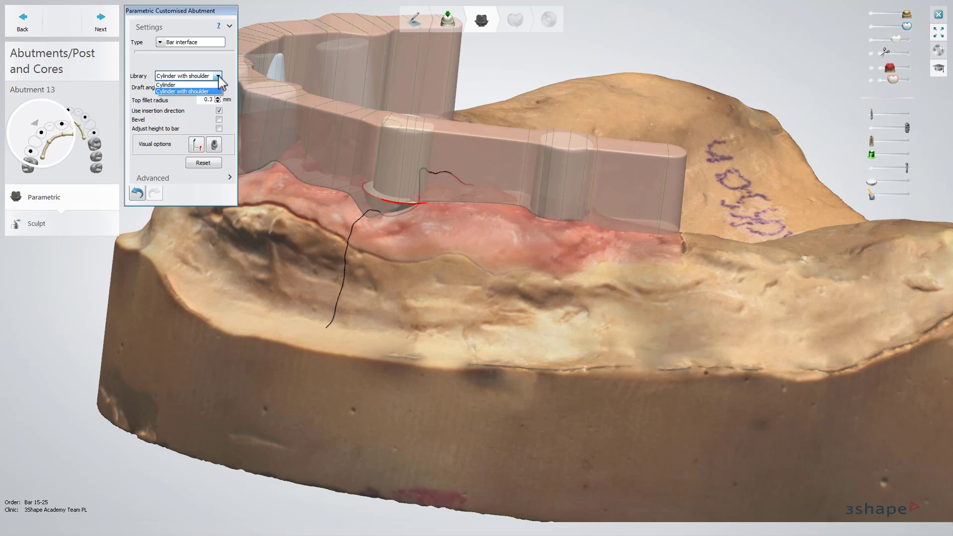
{"action": "left_click", "coordinate": [211, 85]}
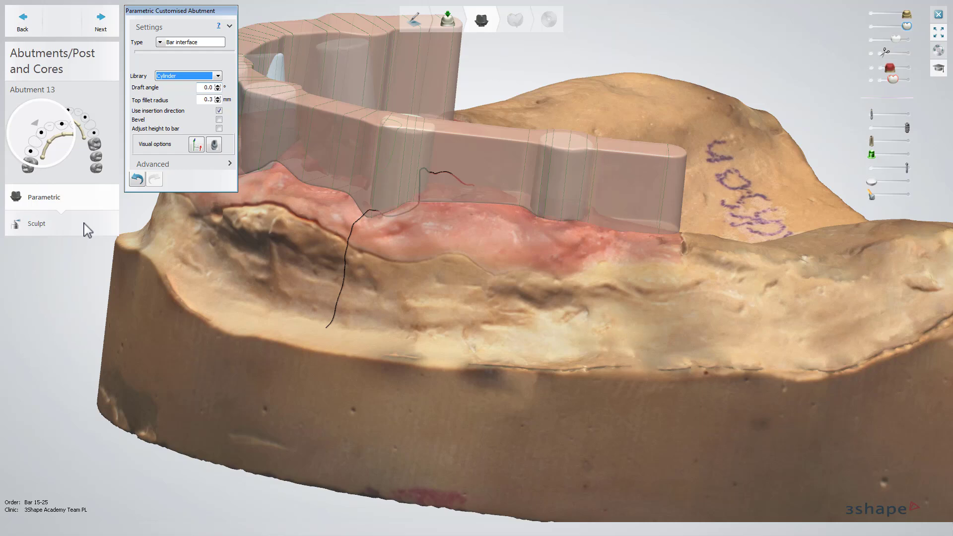
Enter sculpting for abutment 13 and reshape its upper edge slightly within the bar
{"action": "left_click", "coordinate": [87, 230]}
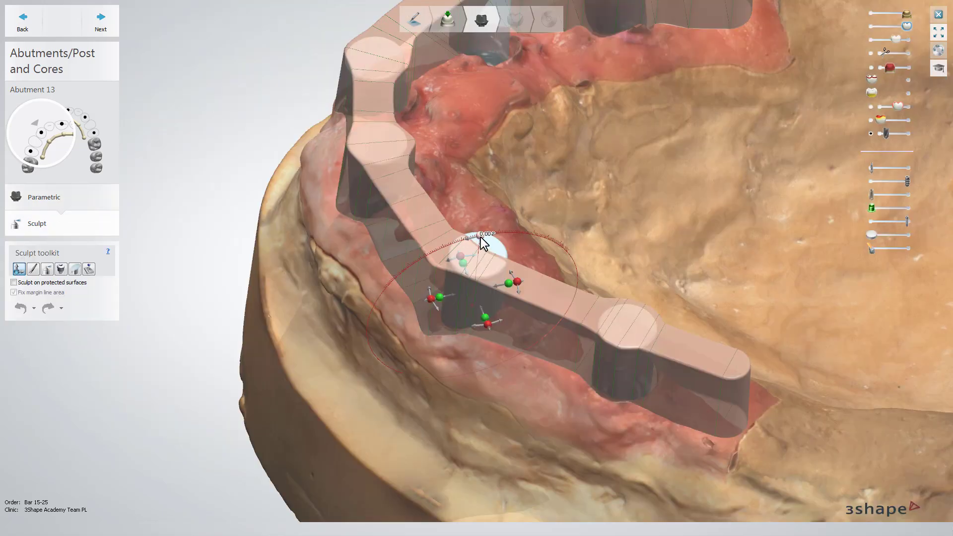
{"action": "left_click_drag", "start_coordinate": [480, 238], "coordinate": [469, 241]}
{"action": "right_click_drag", "start_coordinate": [469, 241], "coordinate": [475, 257]}
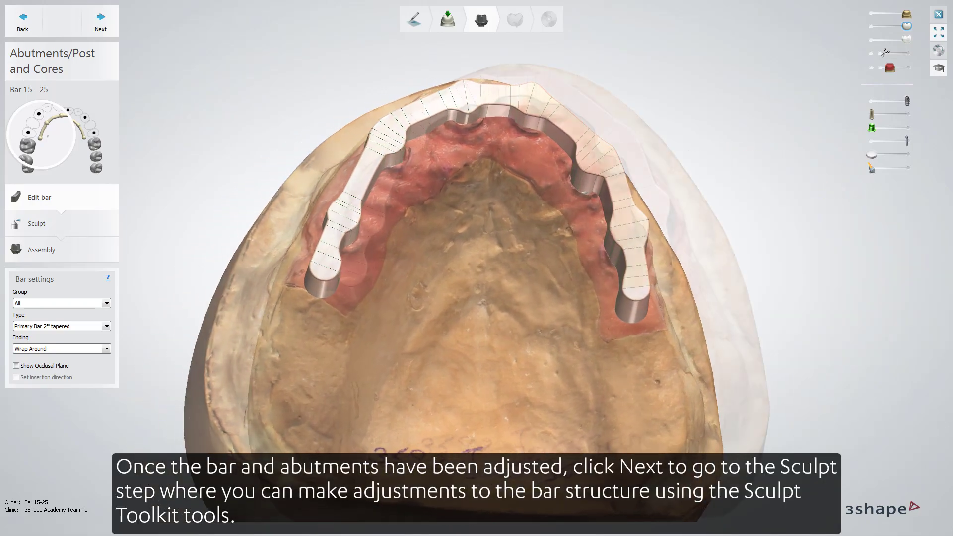
Go on to sculpting the bar and set the attachment group to Zest Anchors
{"action": "left_click", "coordinate": [101, 23]}
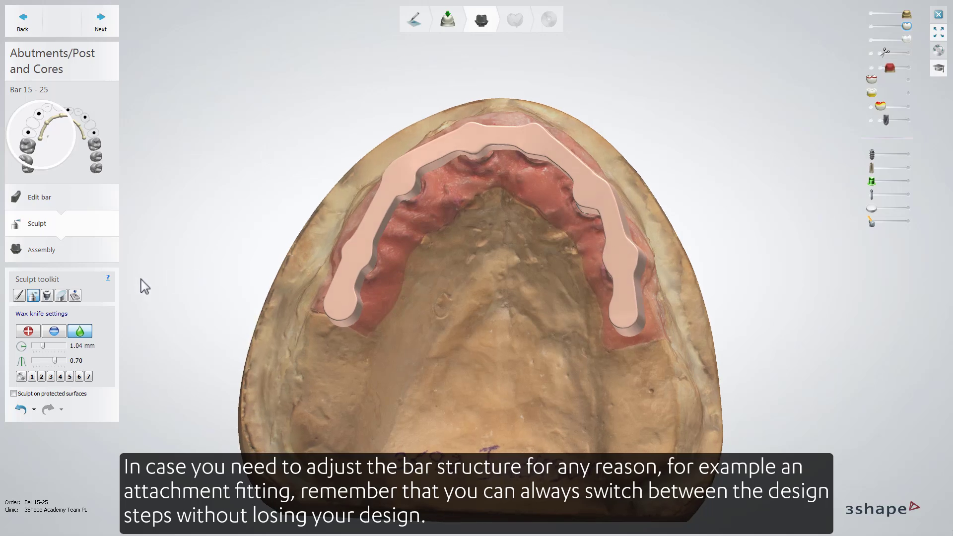
{"action": "left_click", "coordinate": [47, 296]}
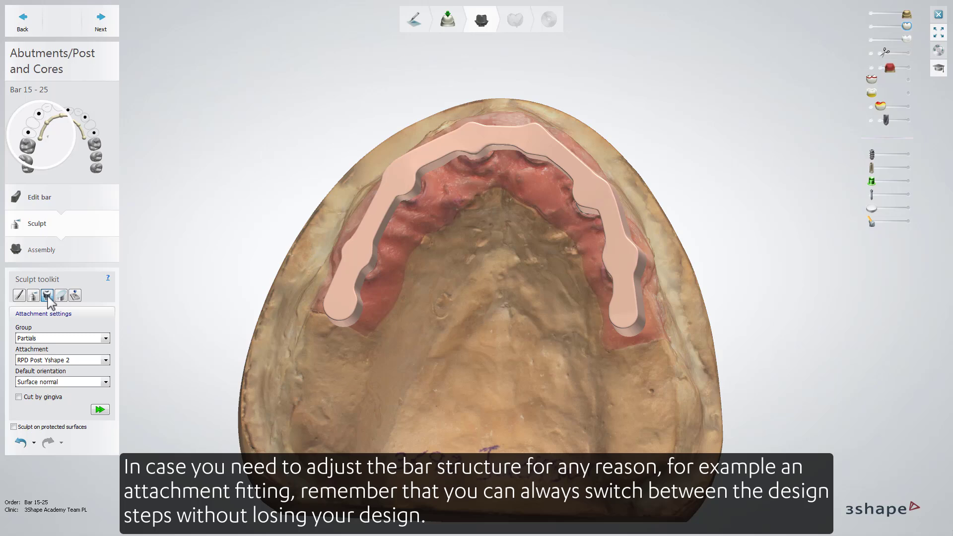
{"action": "left_click", "coordinate": [105, 339]}
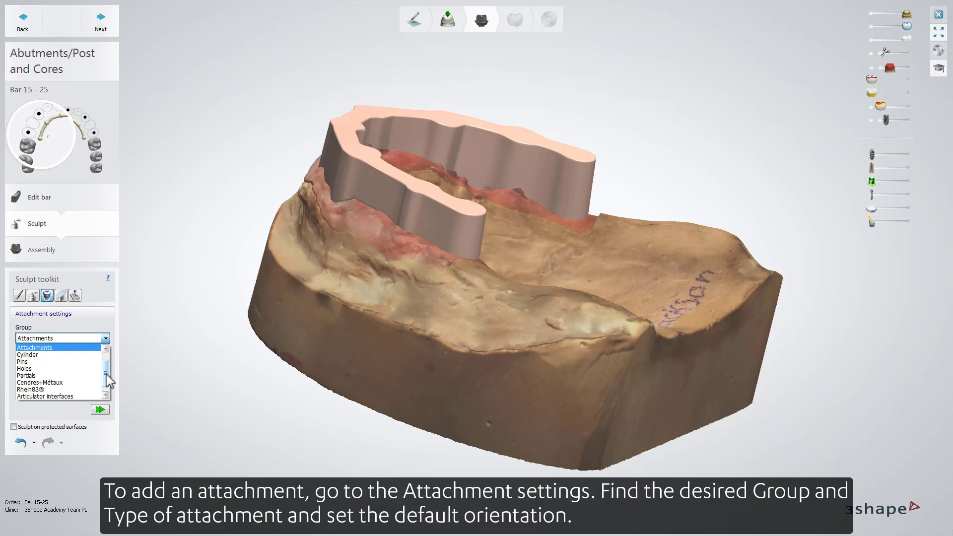
{"action": "left_click_drag", "start_coordinate": [106, 375], "coordinate": [106, 365]}
{"action": "left_click", "coordinate": [90, 354]}
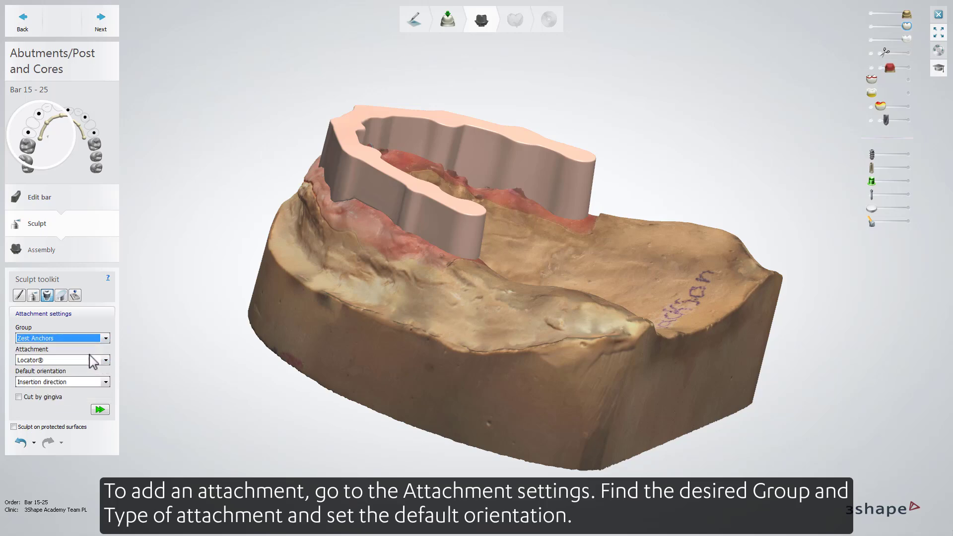
Choose the Locator® attachment with Insertion direction as its default orientation
{"action": "left_click", "coordinate": [105, 360]}
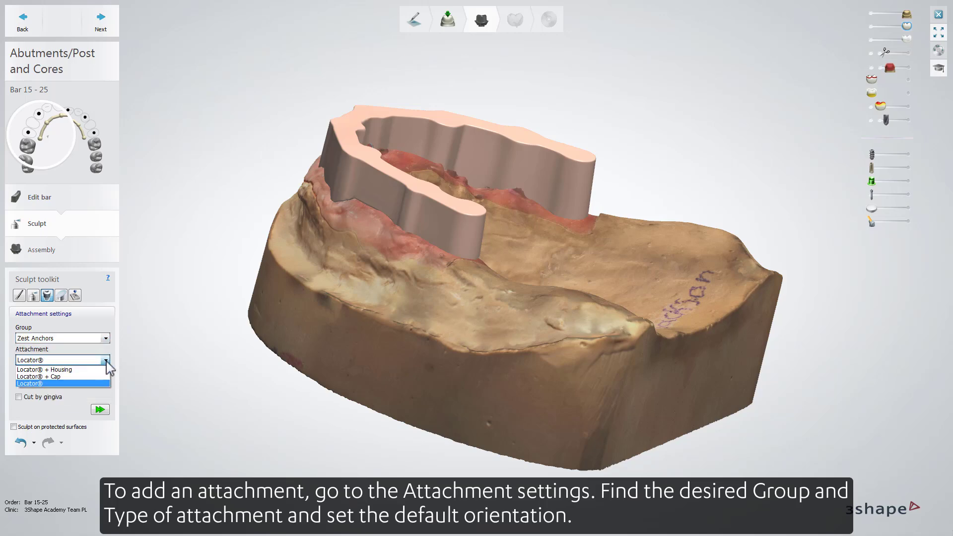
{"action": "left_click", "coordinate": [104, 383]}
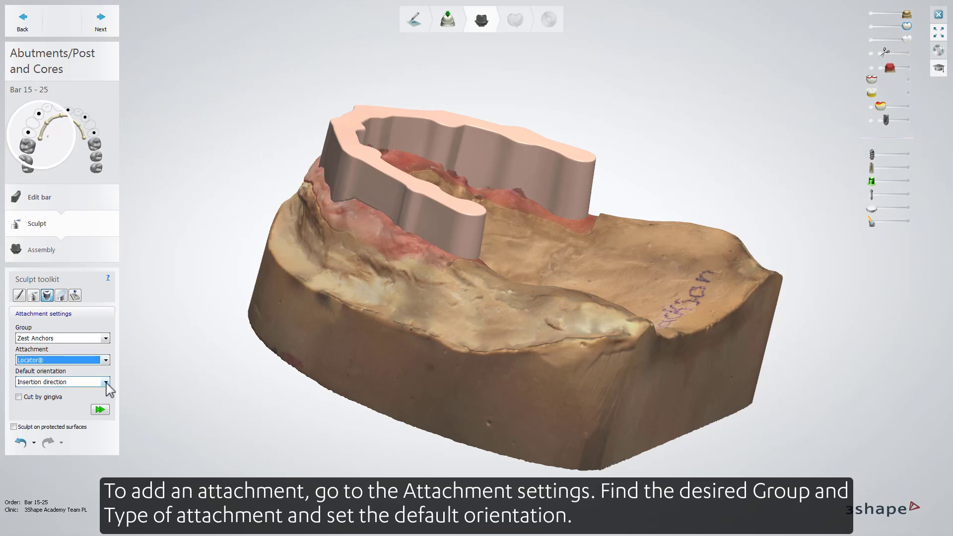
{"action": "left_click", "coordinate": [106, 382]}
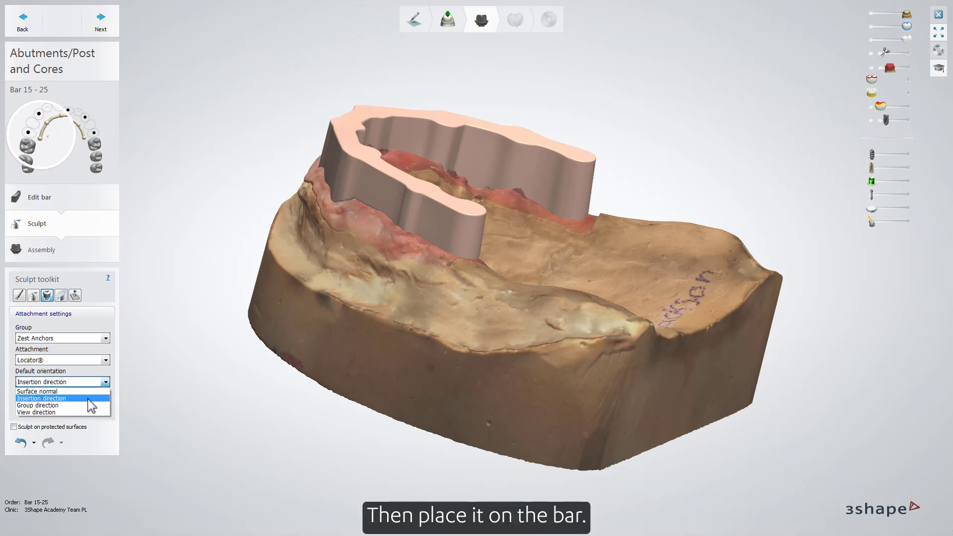
{"action": "left_click", "coordinate": [93, 398]}
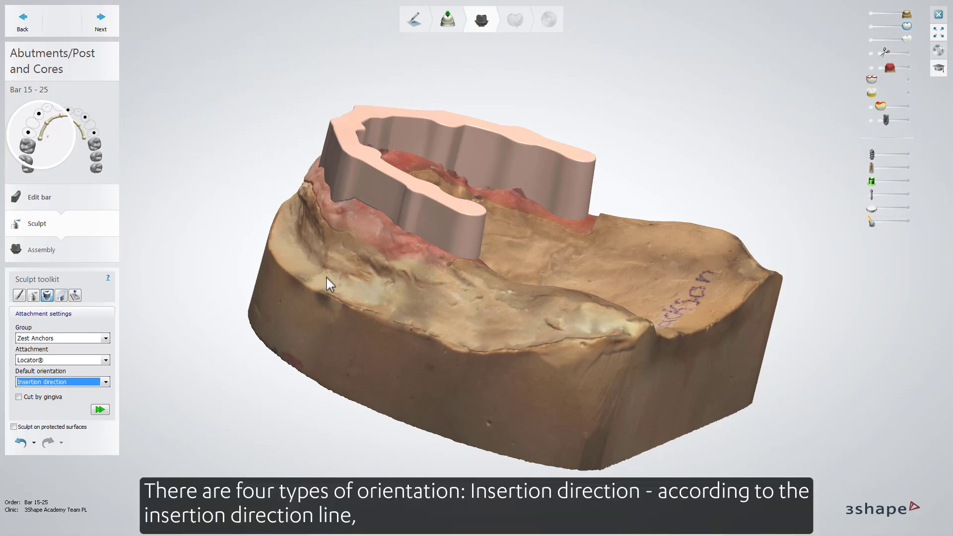
Try Surface normal and View direction as the attachment's default orientation
{"action": "left_click", "coordinate": [106, 382]}
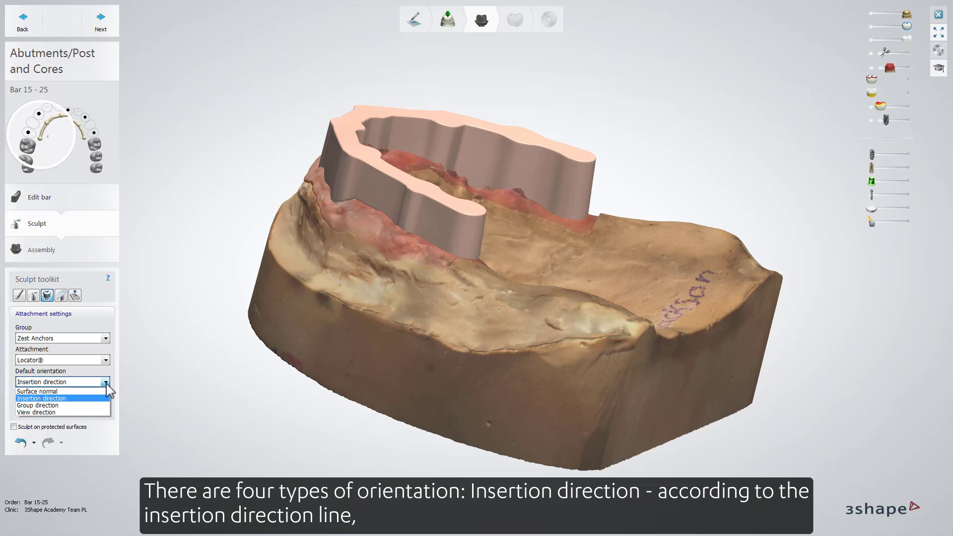
{"action": "left_click", "coordinate": [100, 392]}
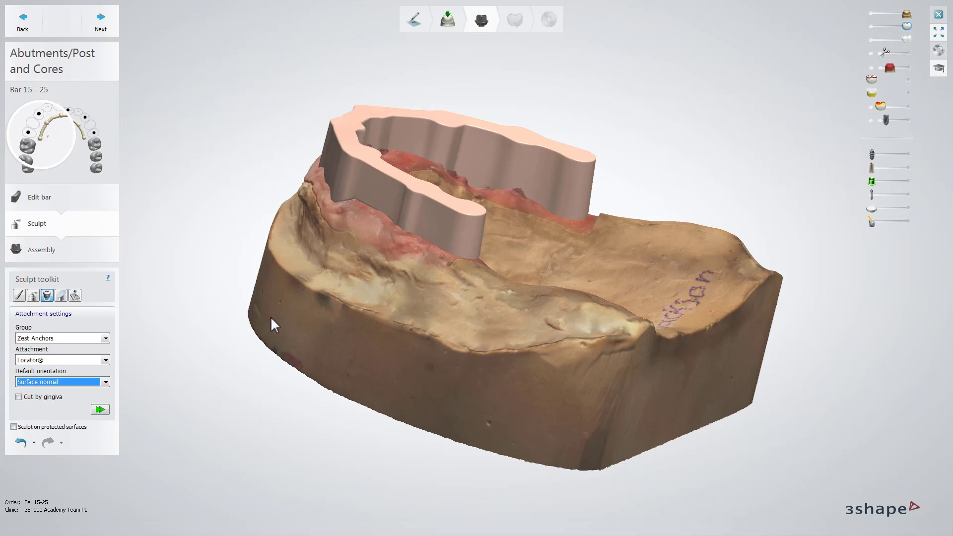
{"action": "left_click", "coordinate": [106, 383]}
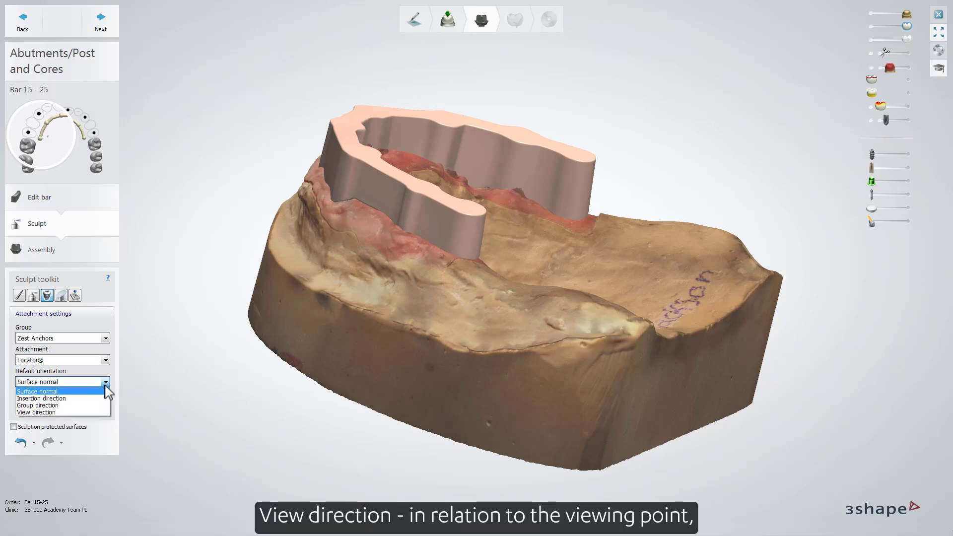
{"action": "left_click", "coordinate": [102, 412]}
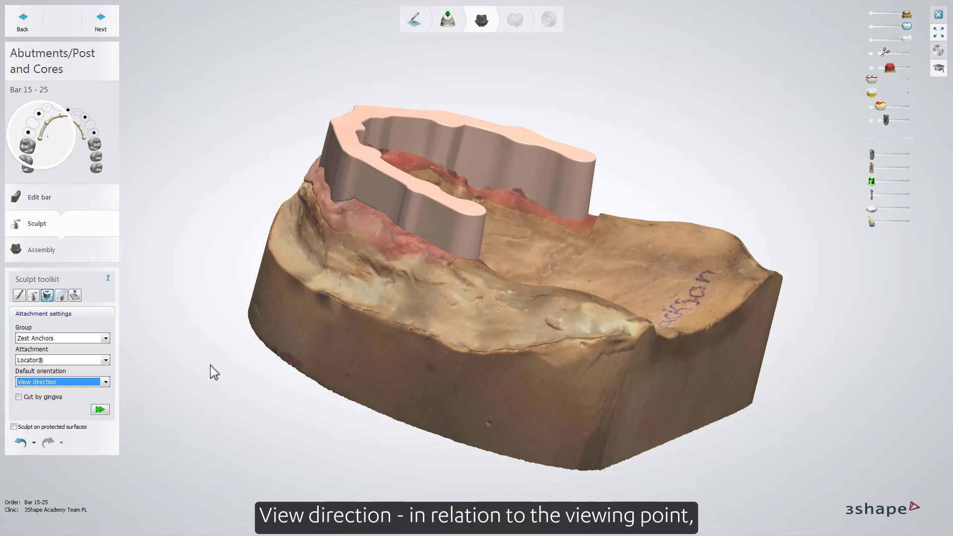
{"action": "left_click", "coordinate": [453, 237]}
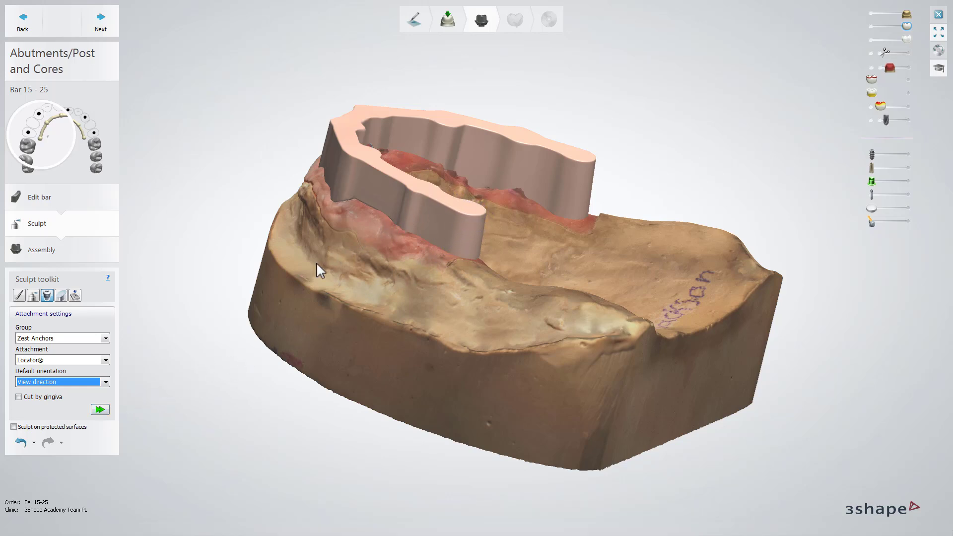
Set the default orientation to Group direction and place a Locator® attachment on each end of the bar
{"action": "left_click", "coordinate": [106, 382]}
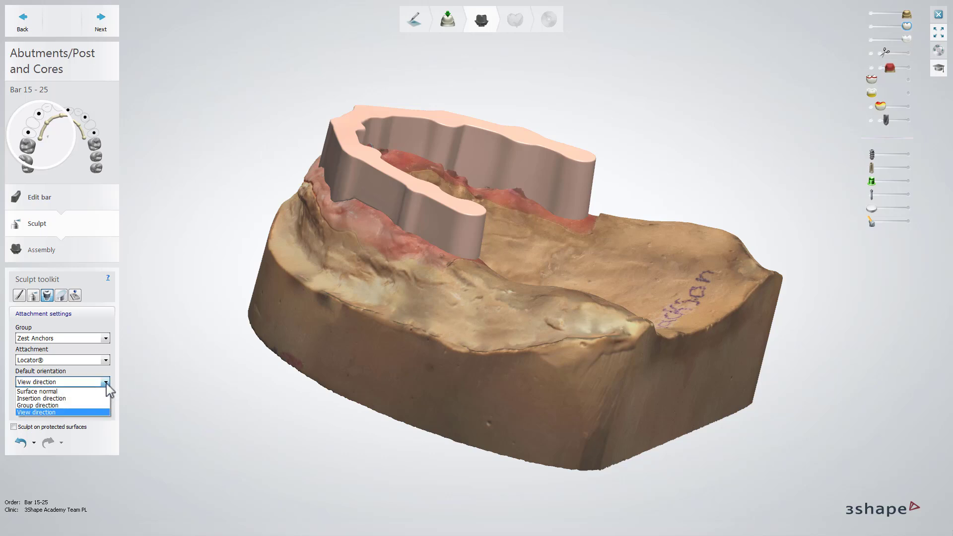
{"action": "left_click", "coordinate": [103, 405]}
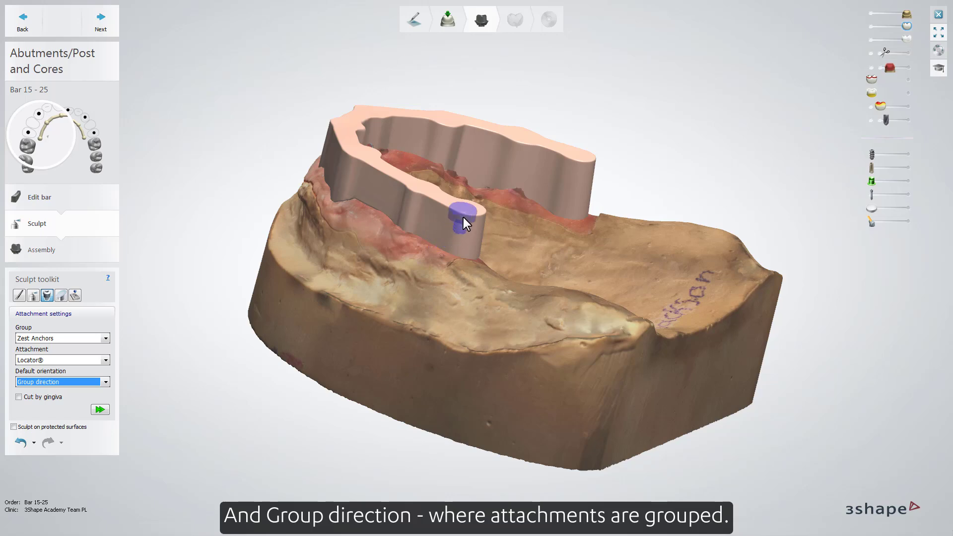
{"action": "left_click", "coordinate": [467, 209]}
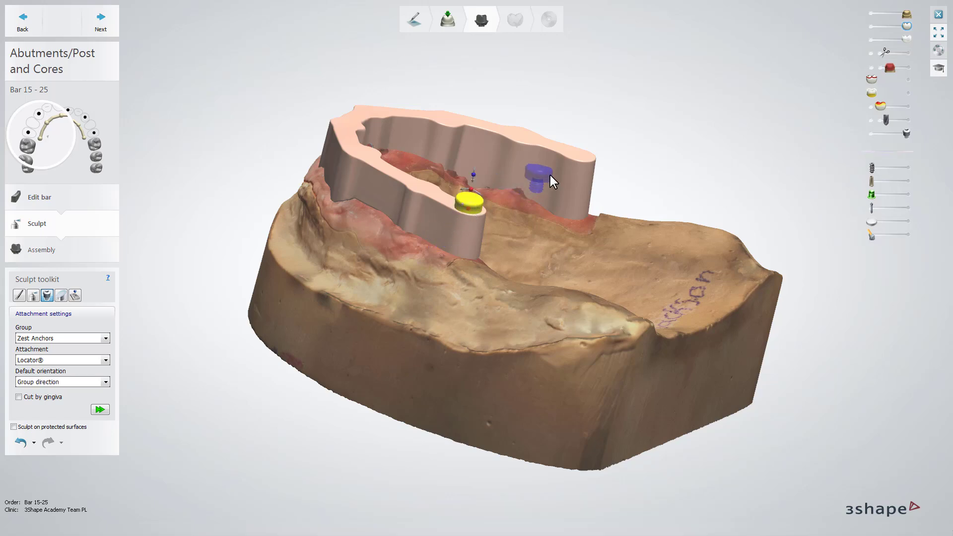
{"action": "left_click", "coordinate": [579, 157]}
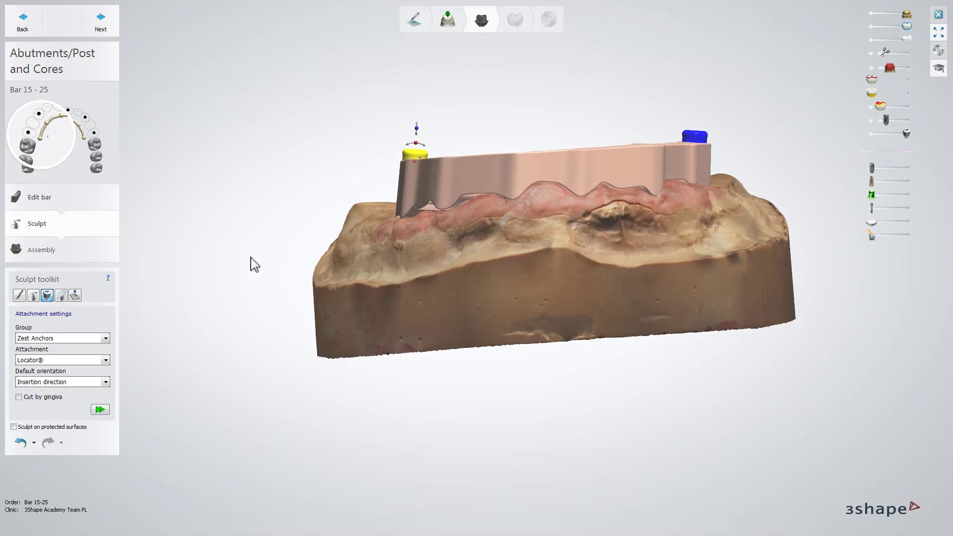
Apply a 0.50 mm distance to the gum for the bar interface with Contacts and smoothing
{"action": "left_click", "coordinate": [76, 297]}
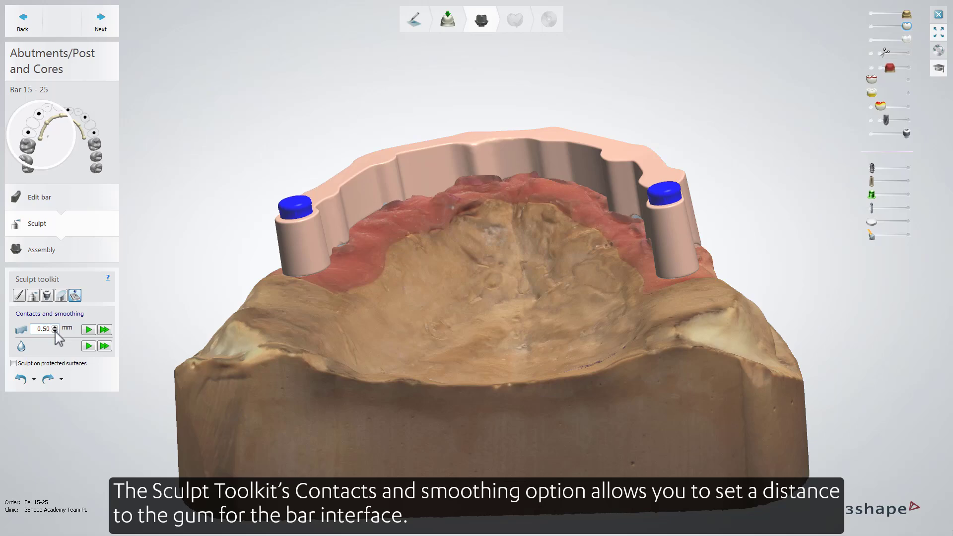
{"action": "left_click", "coordinate": [89, 330]}
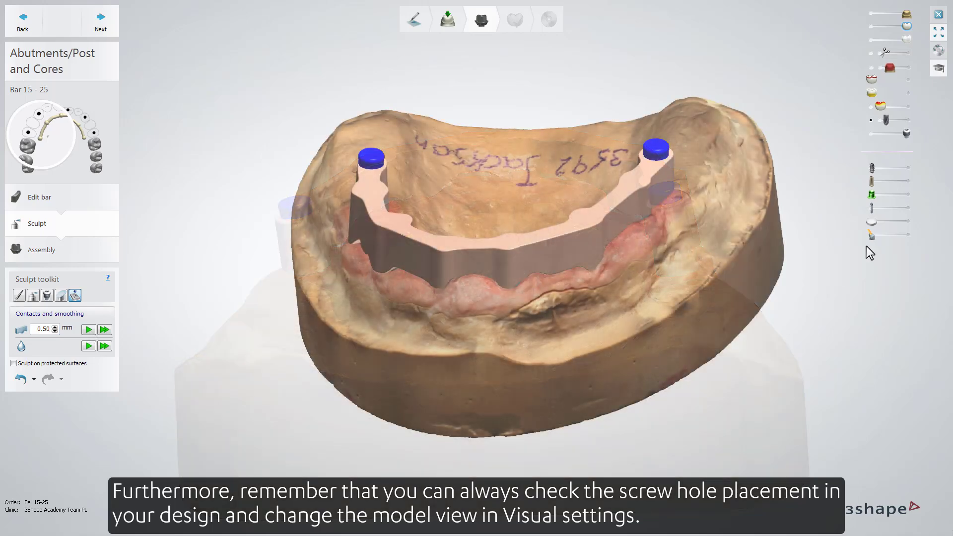
Hide the screw hole display and use Visual settings to preview the bar in a metallic look and return it to coloured shading
{"action": "mouse_move", "coordinate": [872, 238]}
{"action": "left_mouse_down"}
{"action": "mouse_move", "coordinate": [910, 240]}
{"action": "mouse_move", "coordinate": [870, 240]}
{"action": "left_mouse_up"}
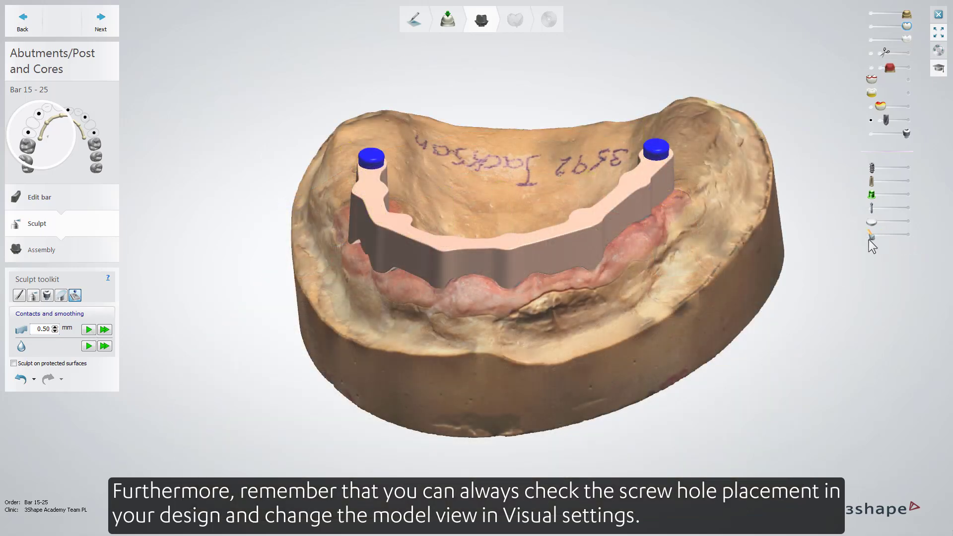
{"action": "left_click", "coordinate": [939, 70]}
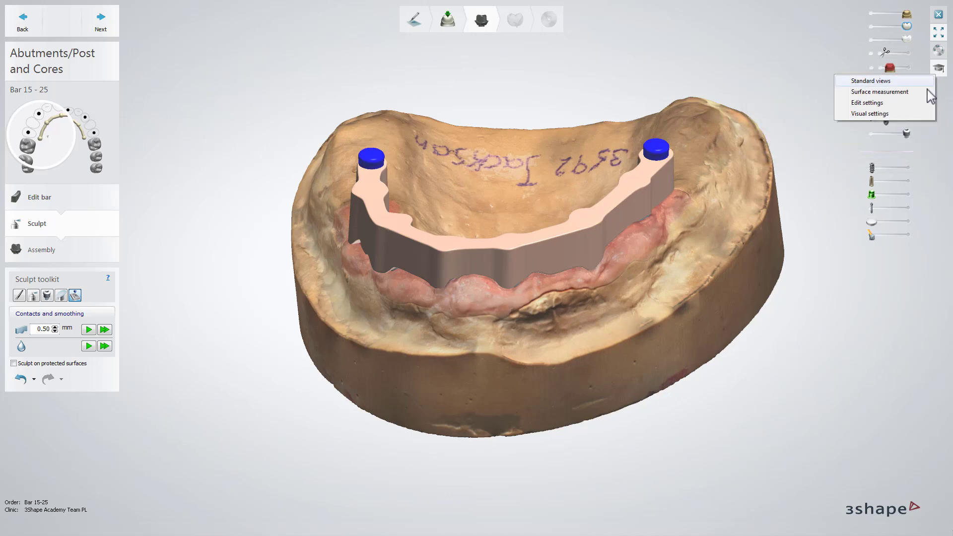
{"action": "left_click", "coordinate": [917, 114]}
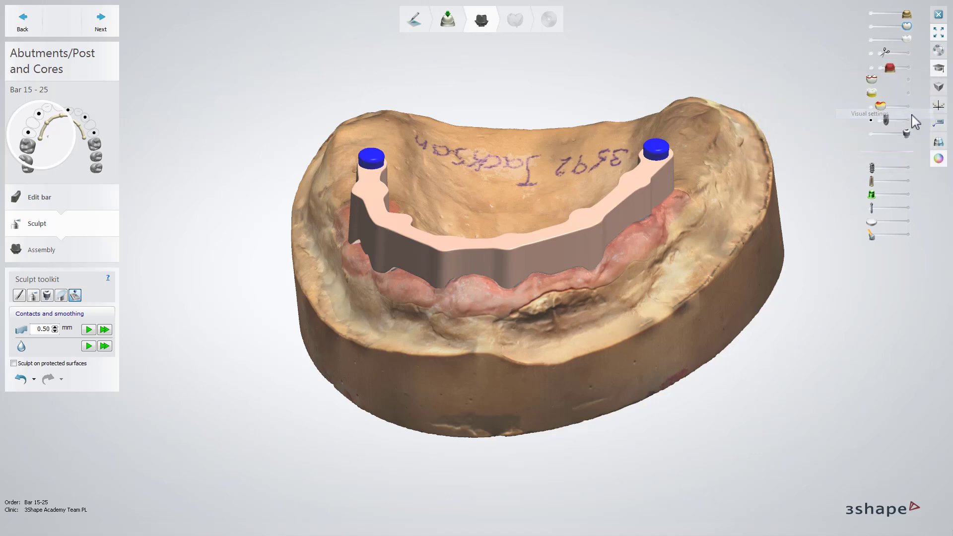
{"action": "left_click", "coordinate": [939, 143]}
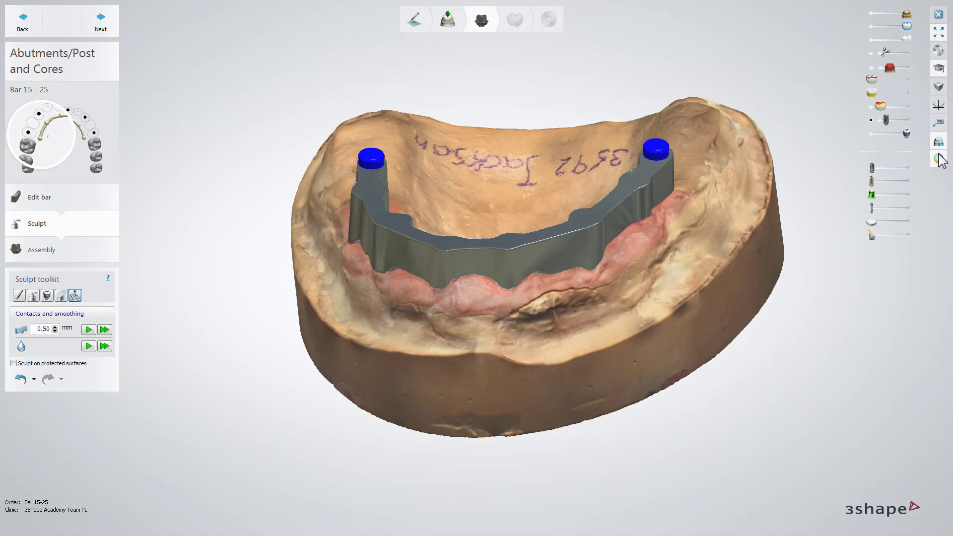
{"action": "left_click", "coordinate": [939, 157]}
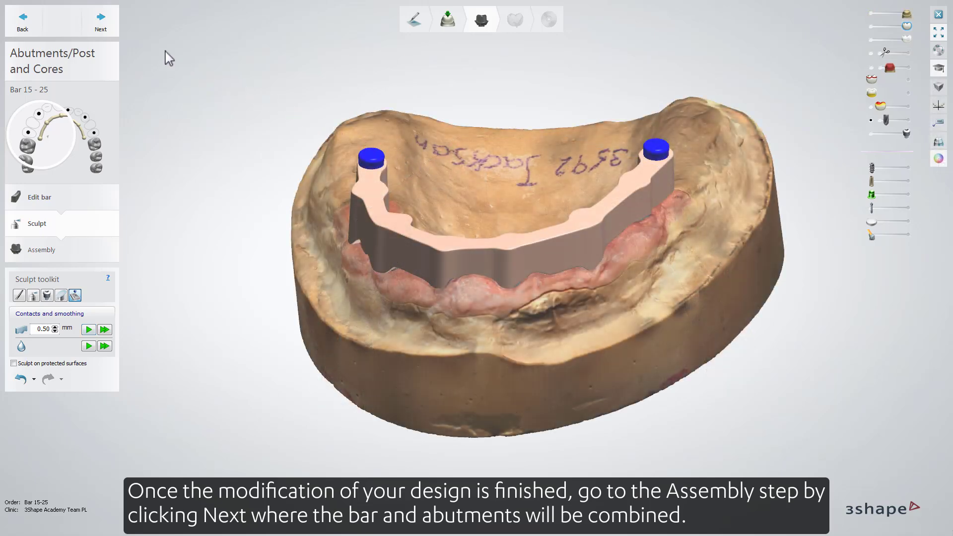
Combine the bar and abutments in the Assembly step and proceed through Finalize to save the Bar 15-25 design
{"action": "left_click", "coordinate": [101, 25]}
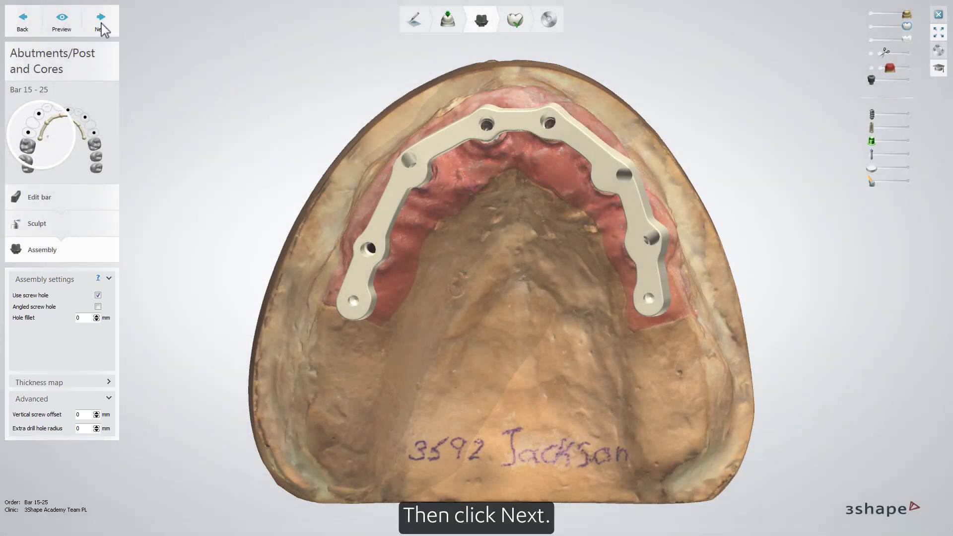
{"action": "left_click", "coordinate": [100, 22]}
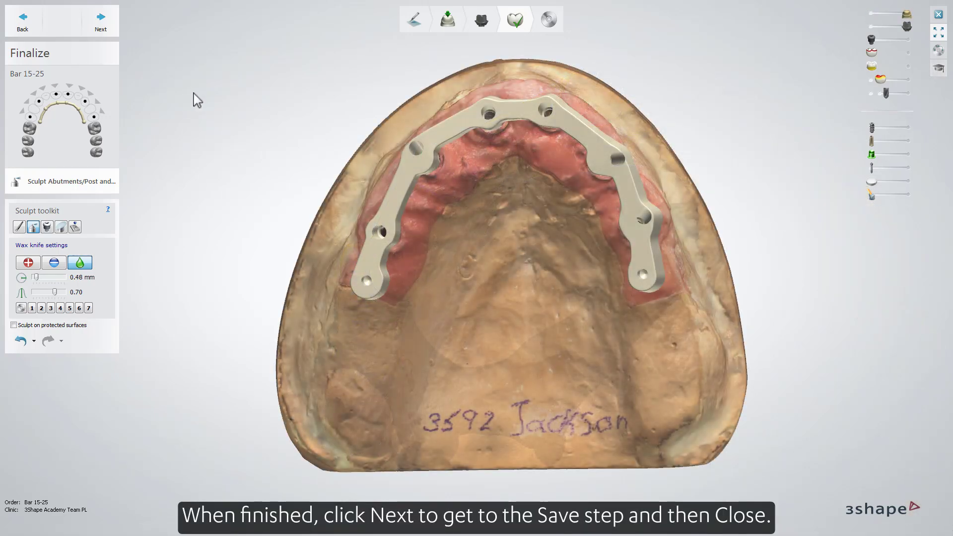
{"action": "left_click", "coordinate": [101, 23]}
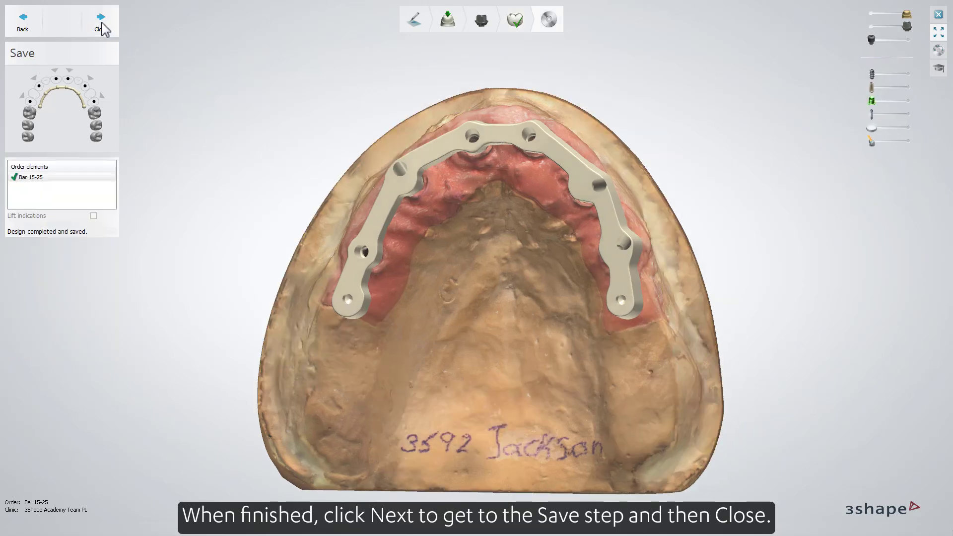